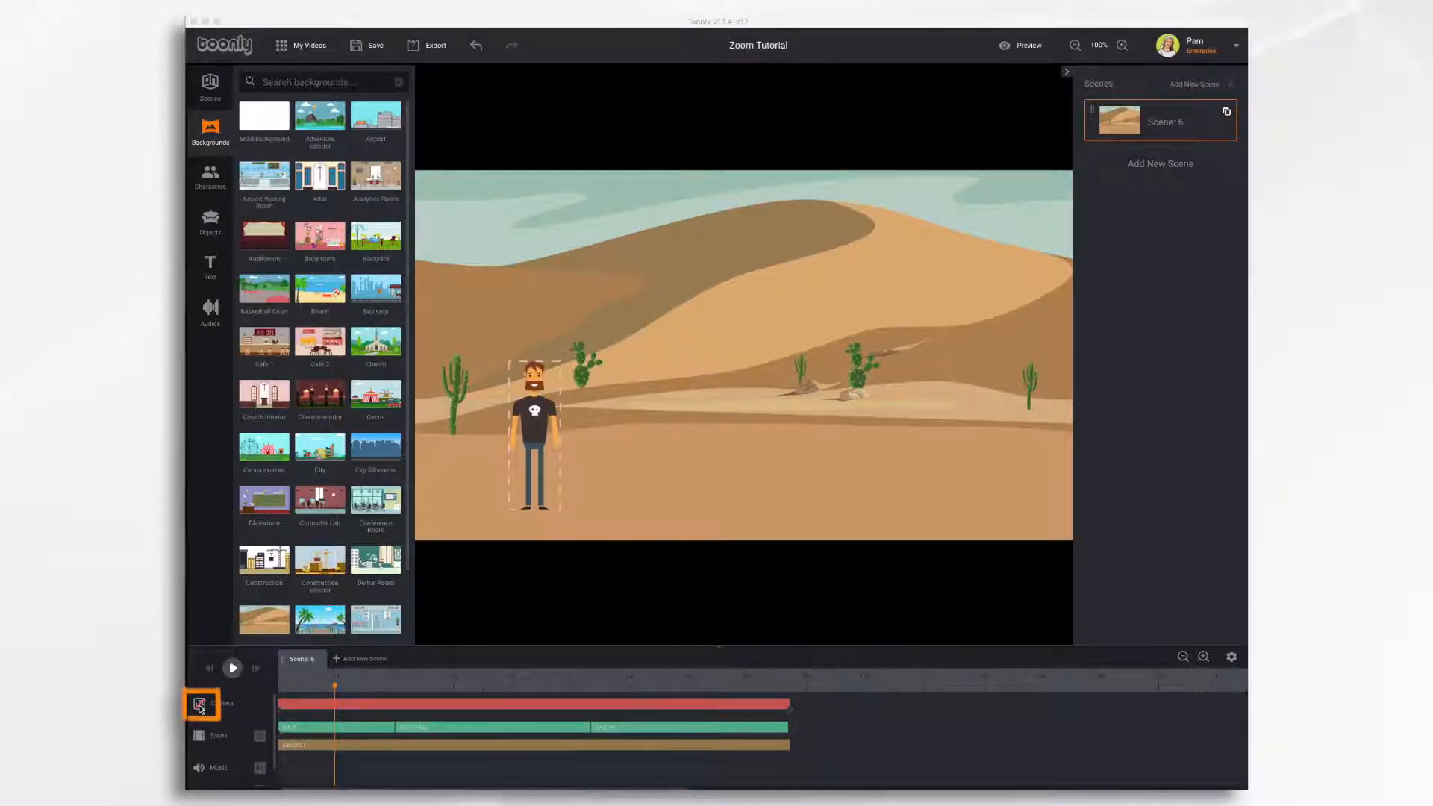
Step: Toggle the camera frame overlay on the desert scene off and on, leaving it shown
click(199, 705)
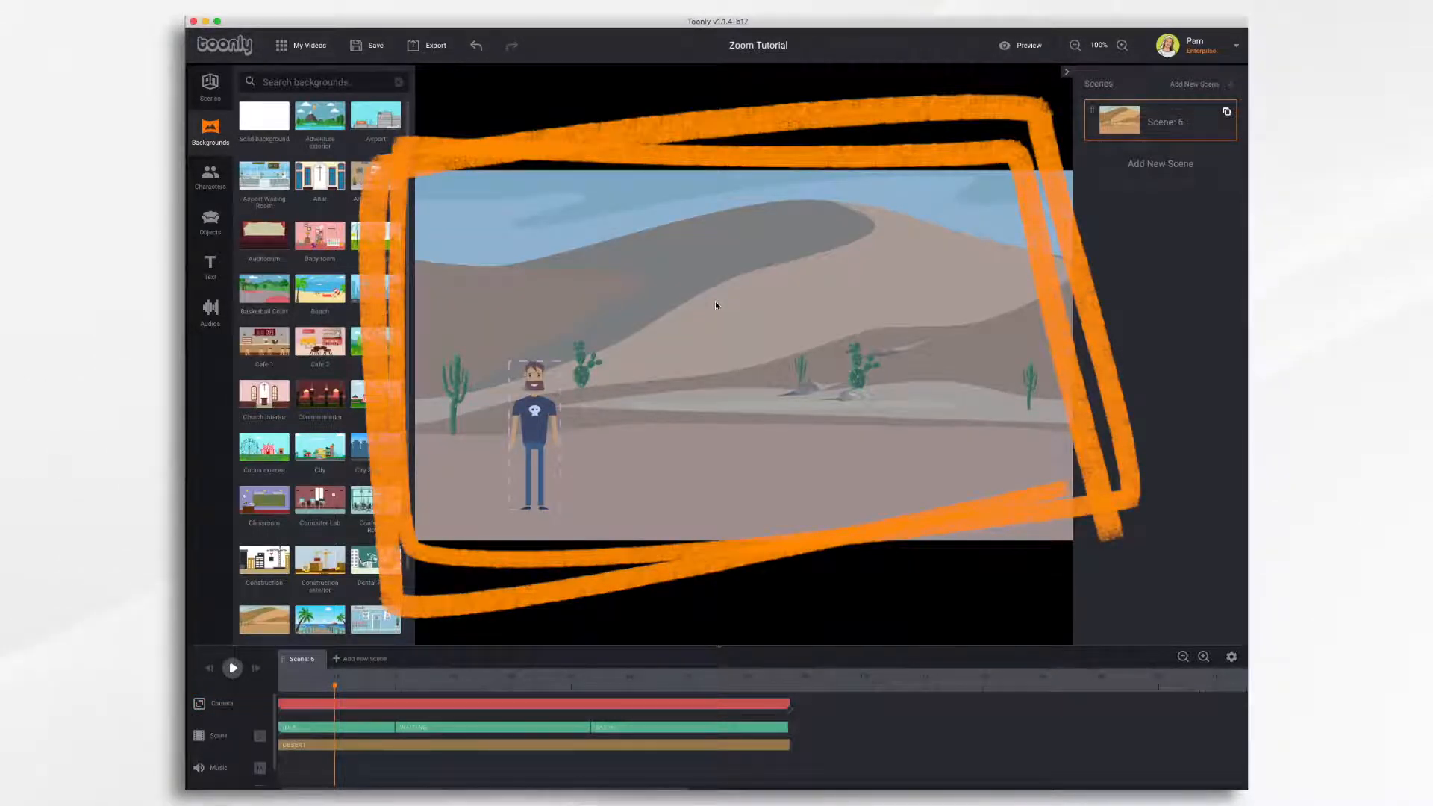
click(200, 705)
click(200, 705)
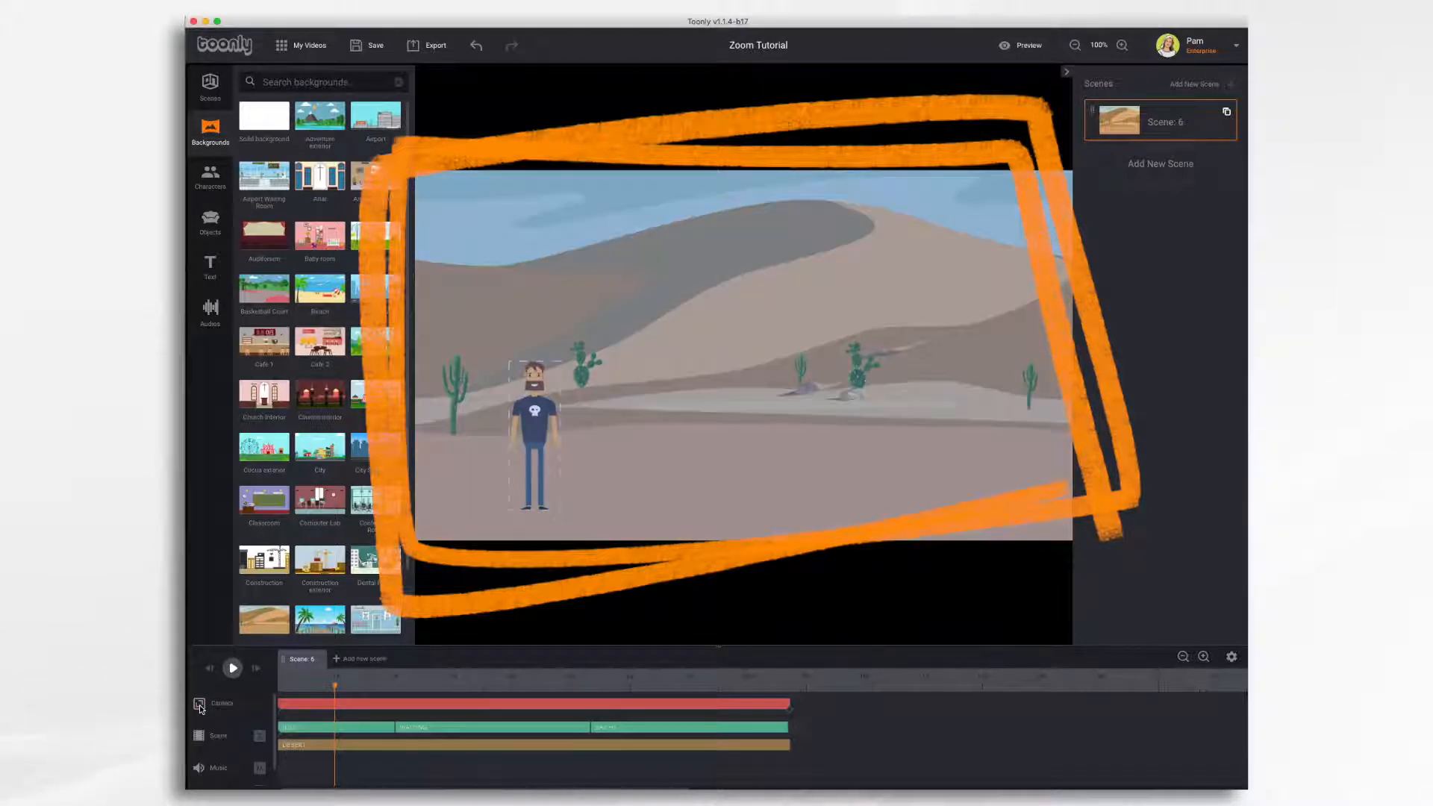
click(199, 705)
click(200, 704)
click(199, 704)
click(199, 705)
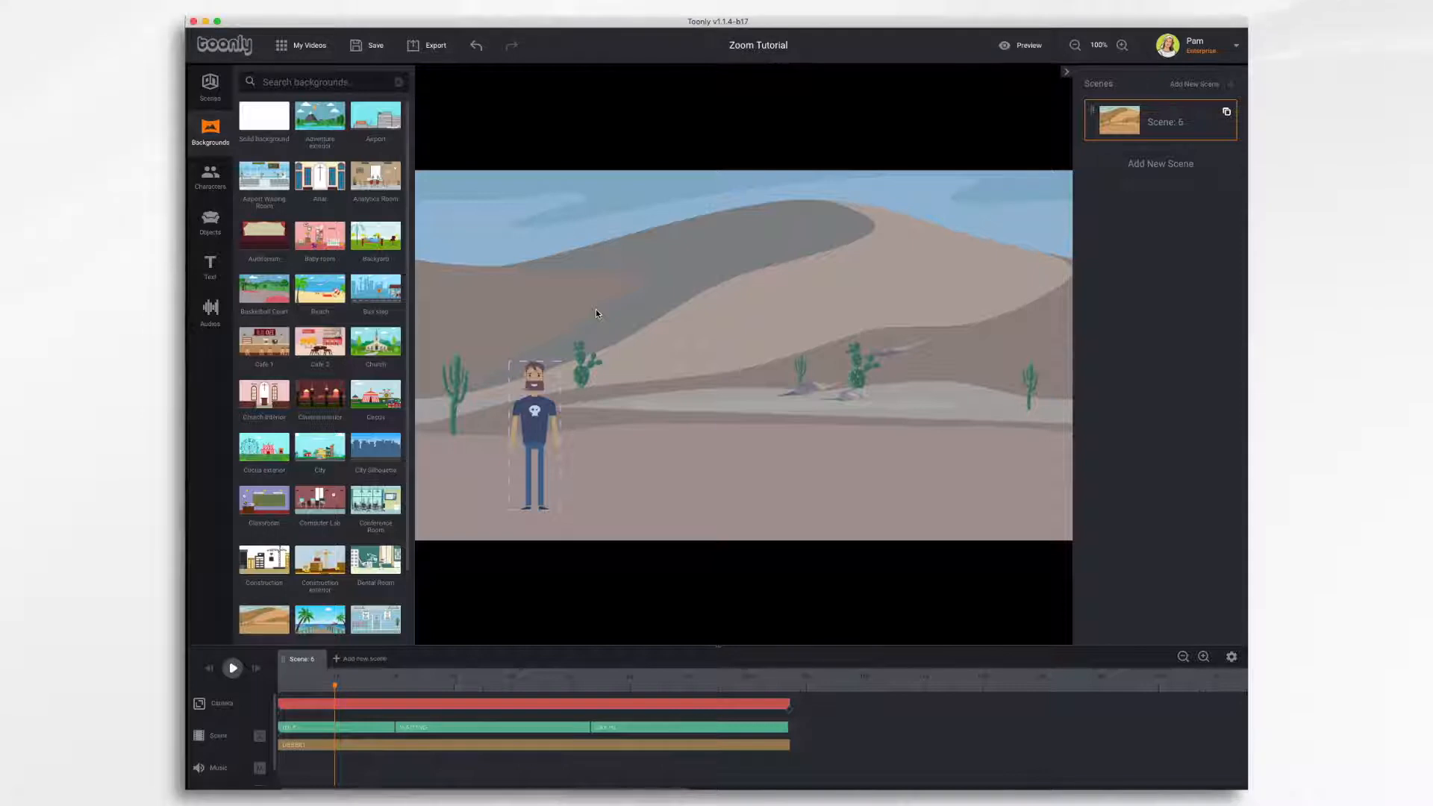
Step: At the desert scene's starting camera keyframe, shrink the camera frame to about half size and position it around the bearded man
click(280, 715)
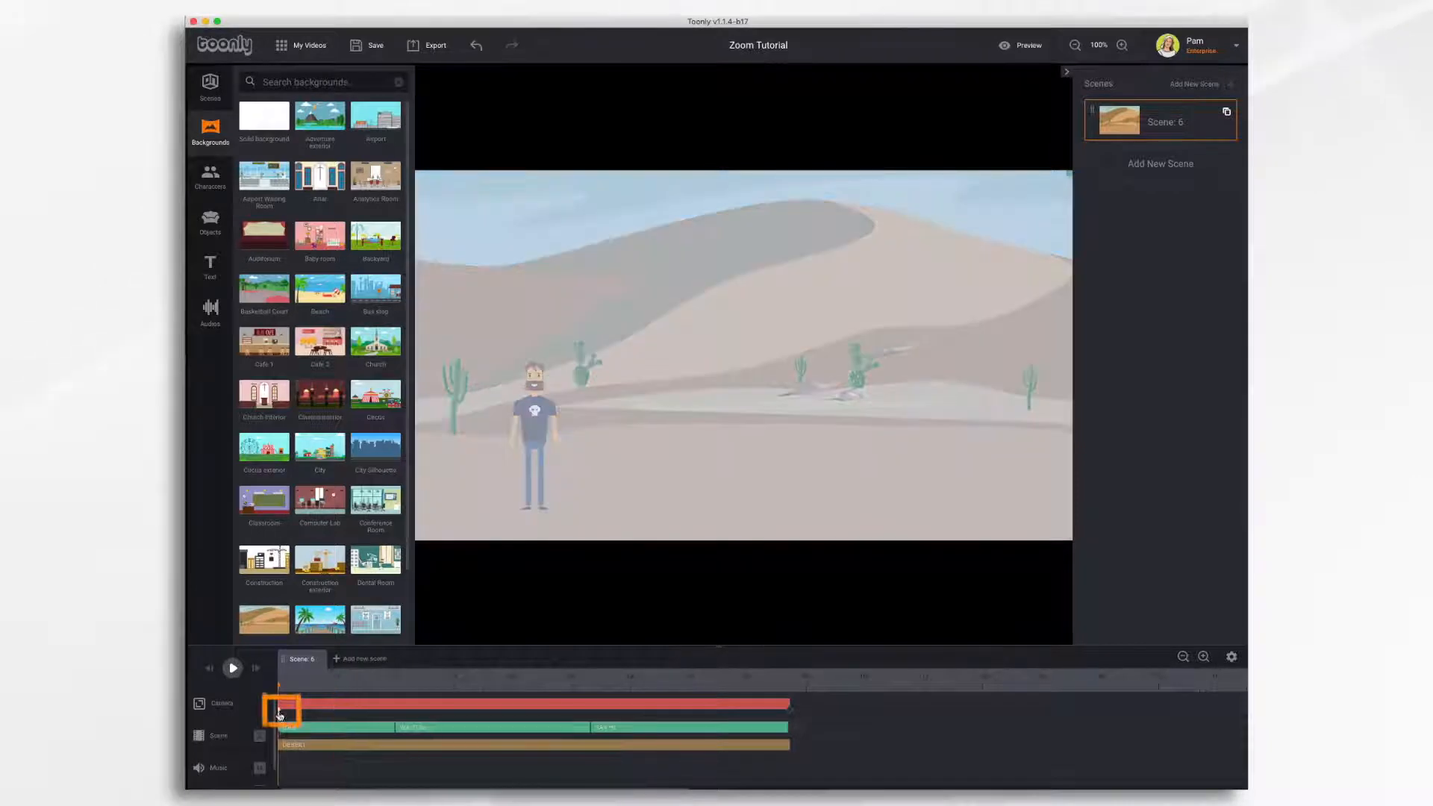
click(793, 714)
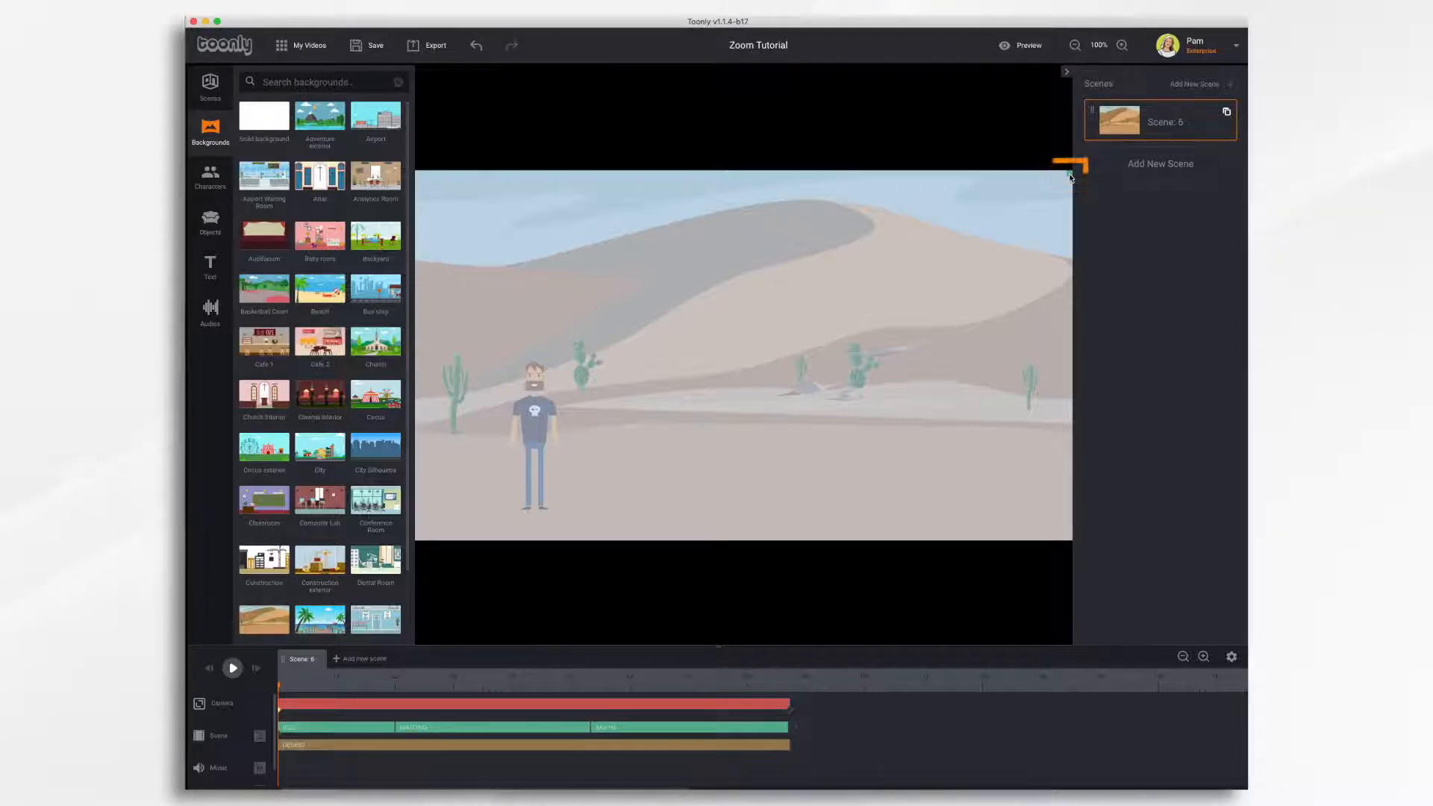
drag(1069, 177, 879, 301)
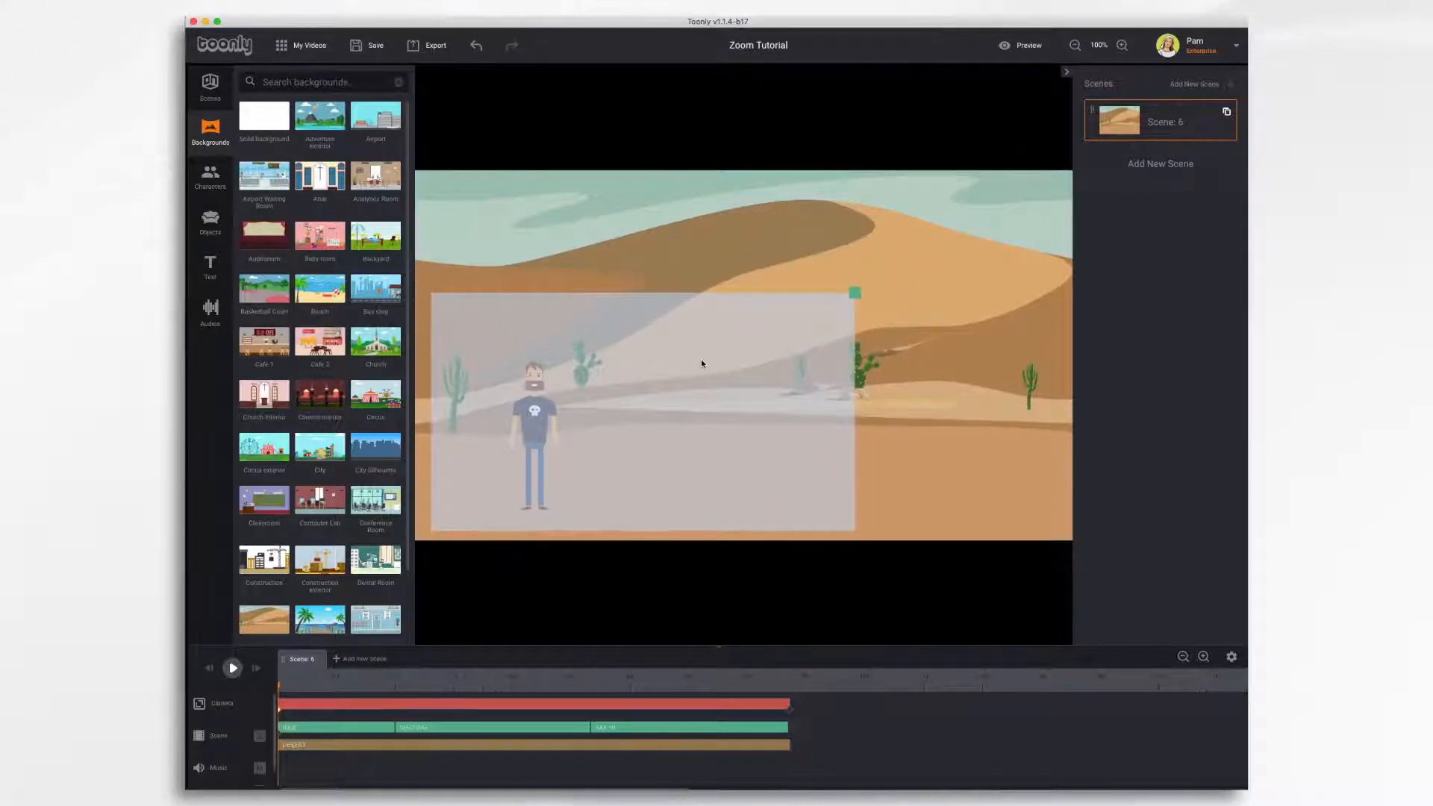
drag(1072, 171, 773, 332)
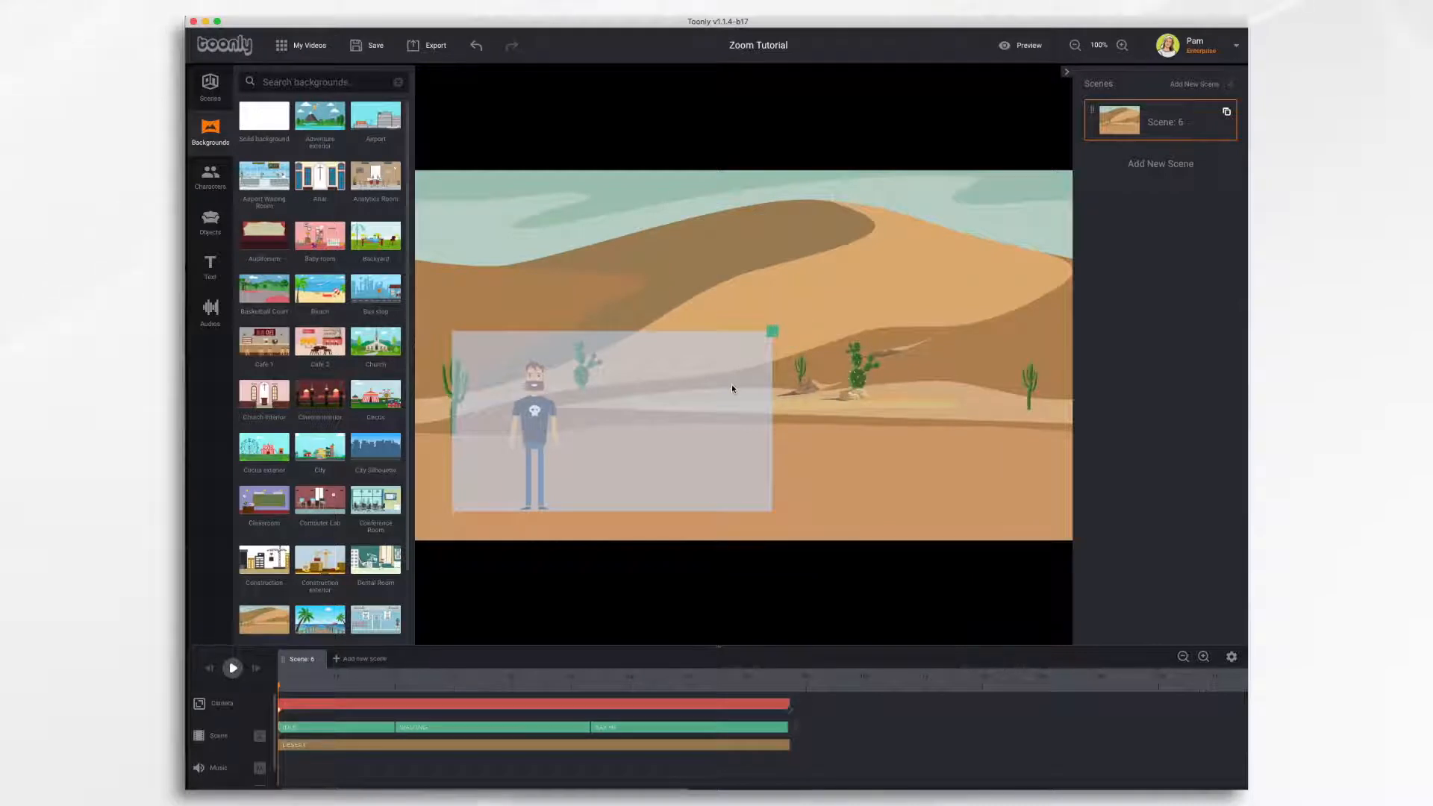
drag(732, 388, 708, 385)
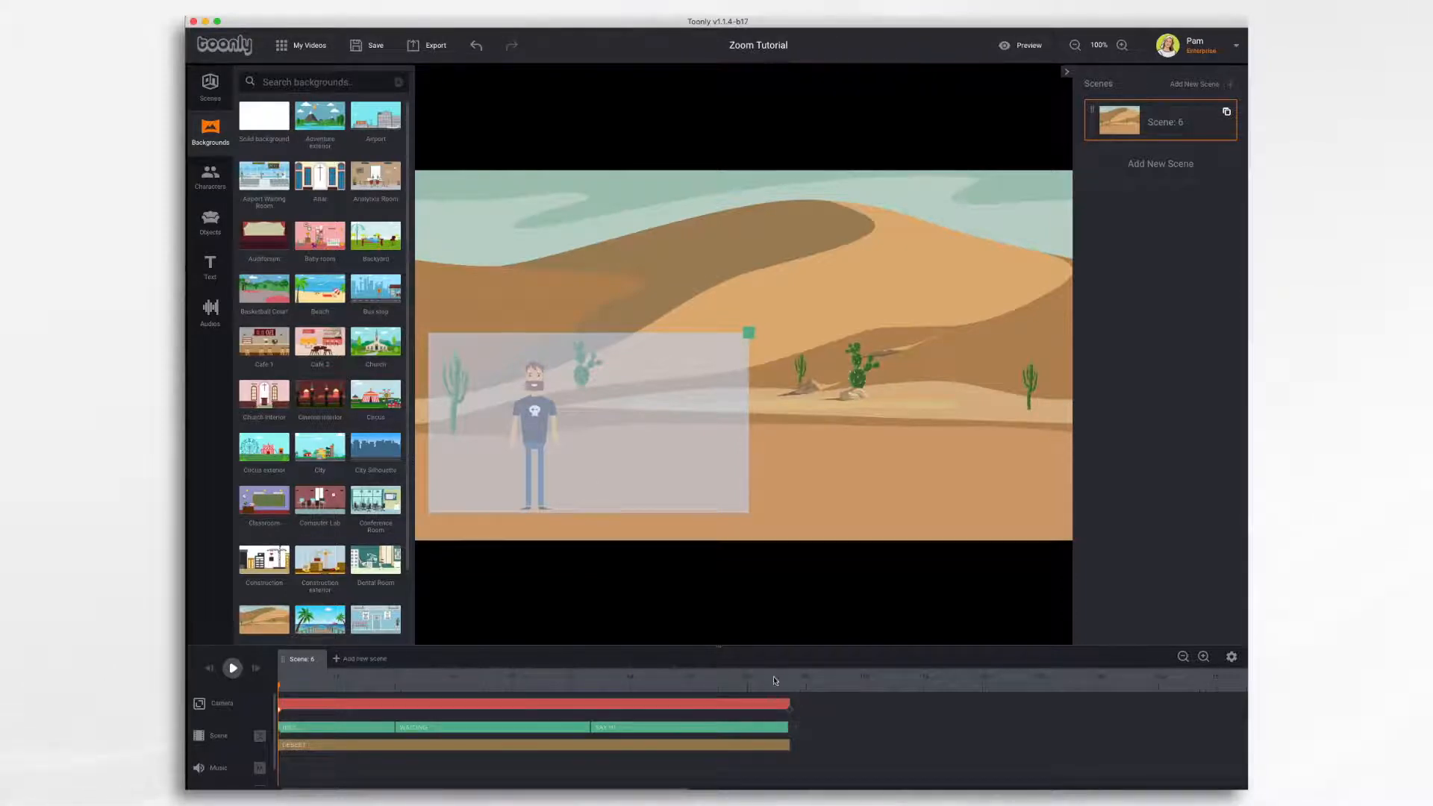
Step: Check the desert scene's ending camera keyframe, play the scene from its start and preview the zoom
click(791, 714)
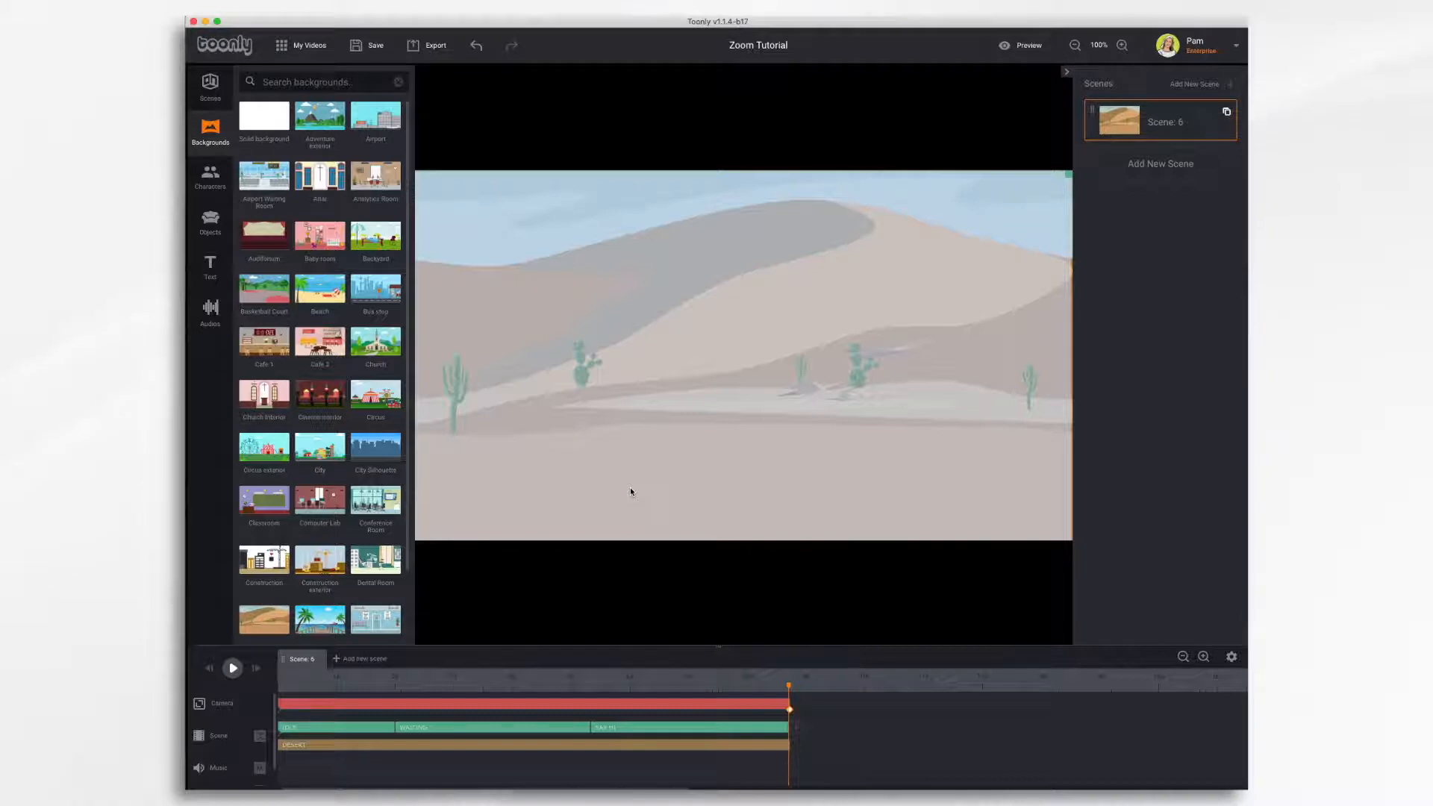
click(209, 672)
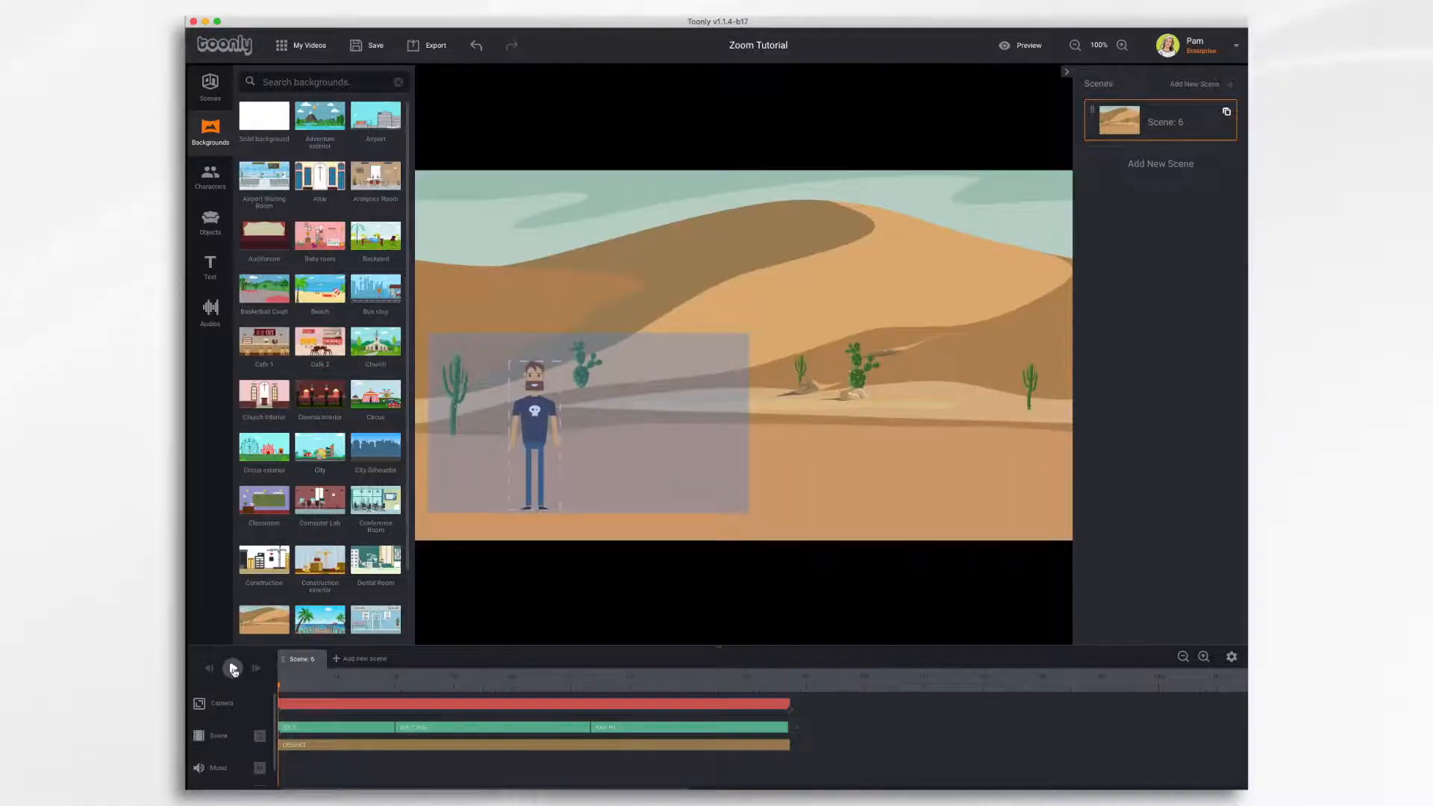
click(233, 669)
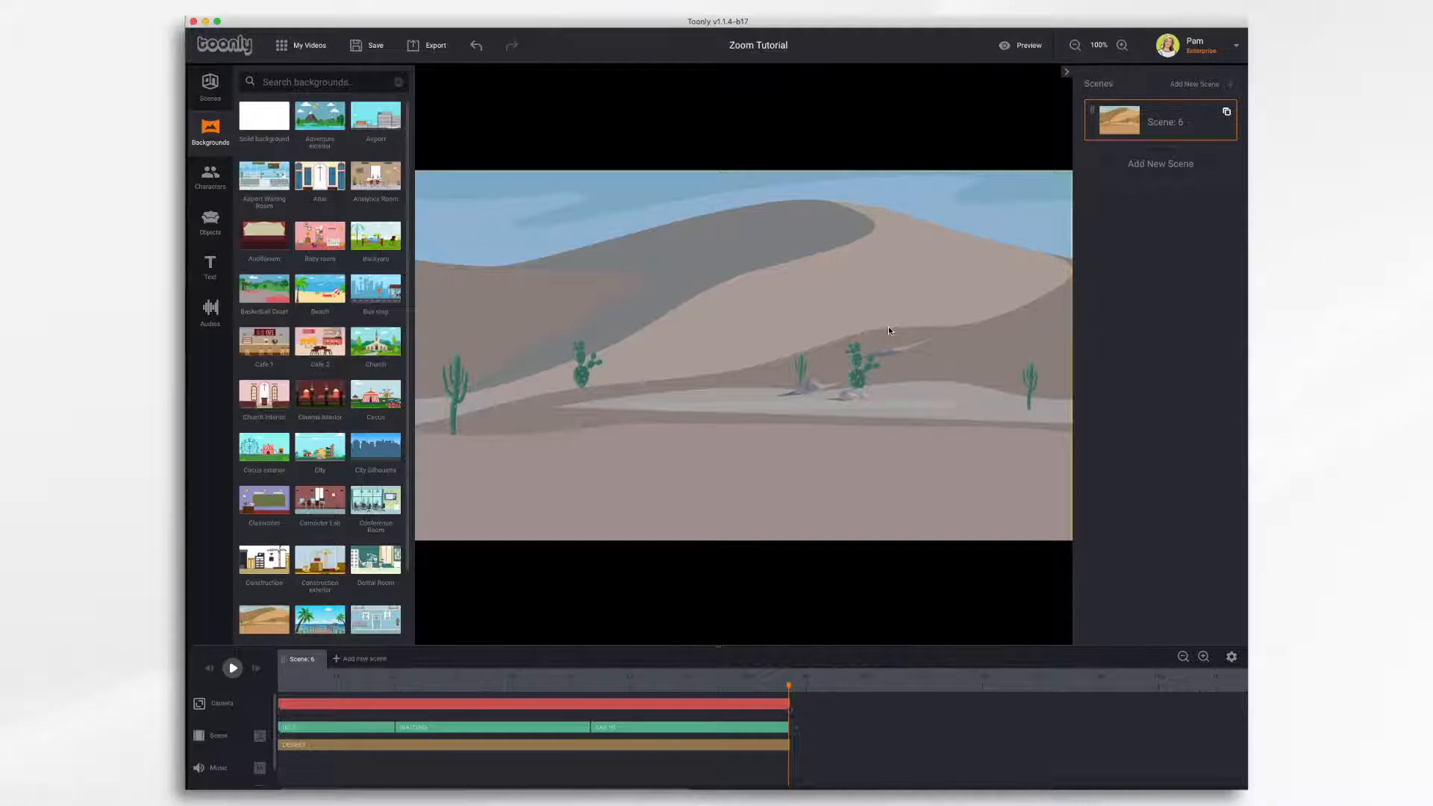
click(1024, 55)
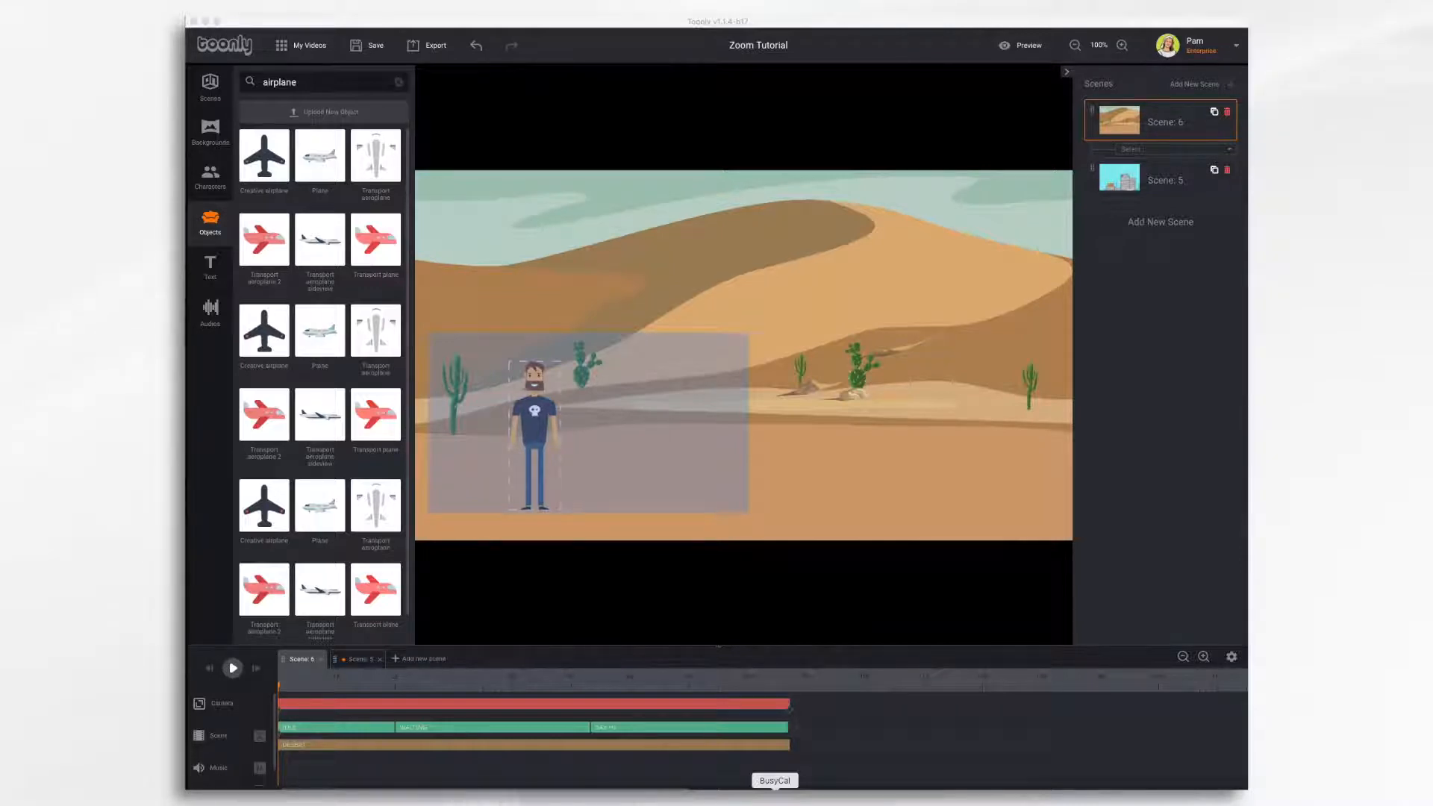
Step: In the airport scene, shrink the starting camera keyframe's frame to under half size and position it around the Airport building
click(359, 662)
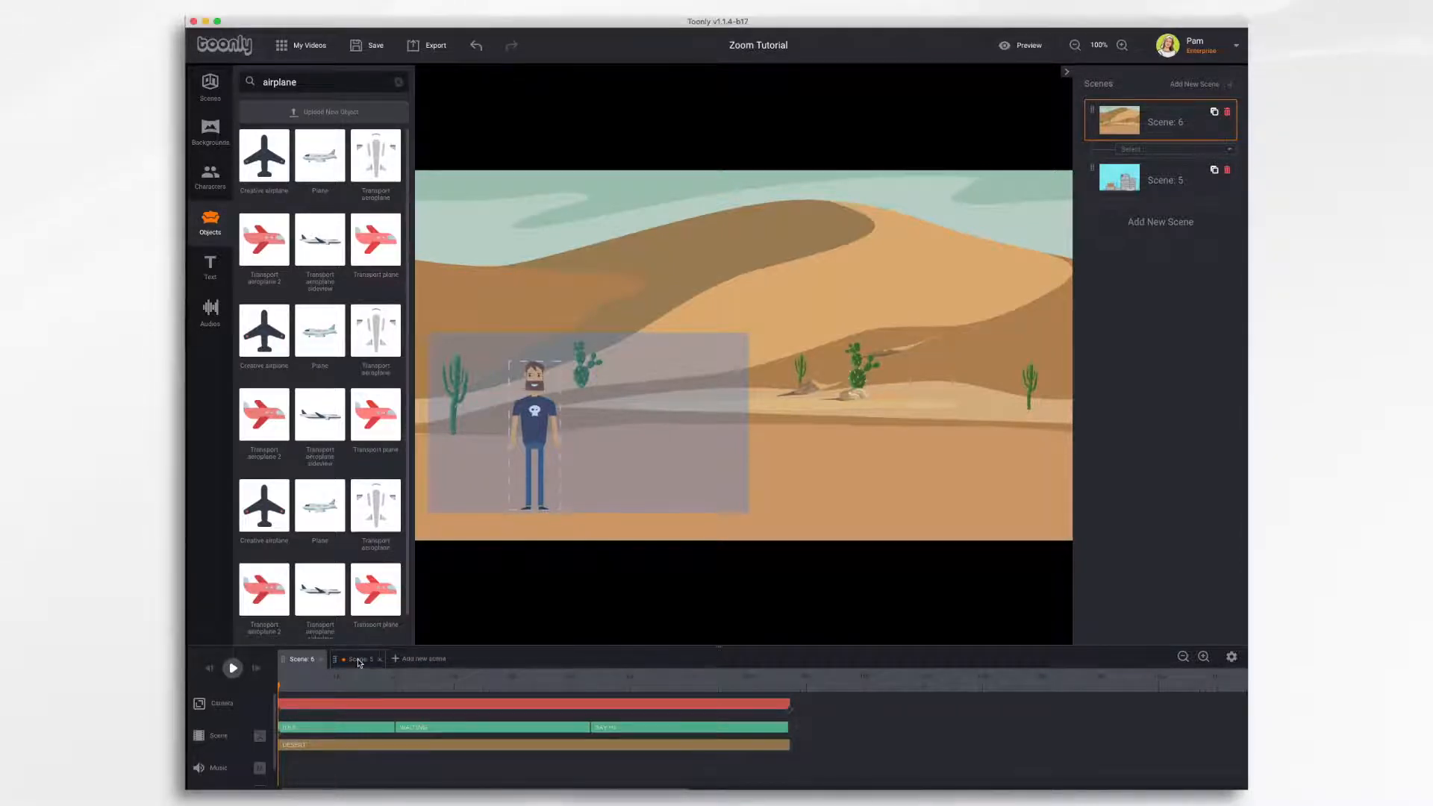
click(359, 661)
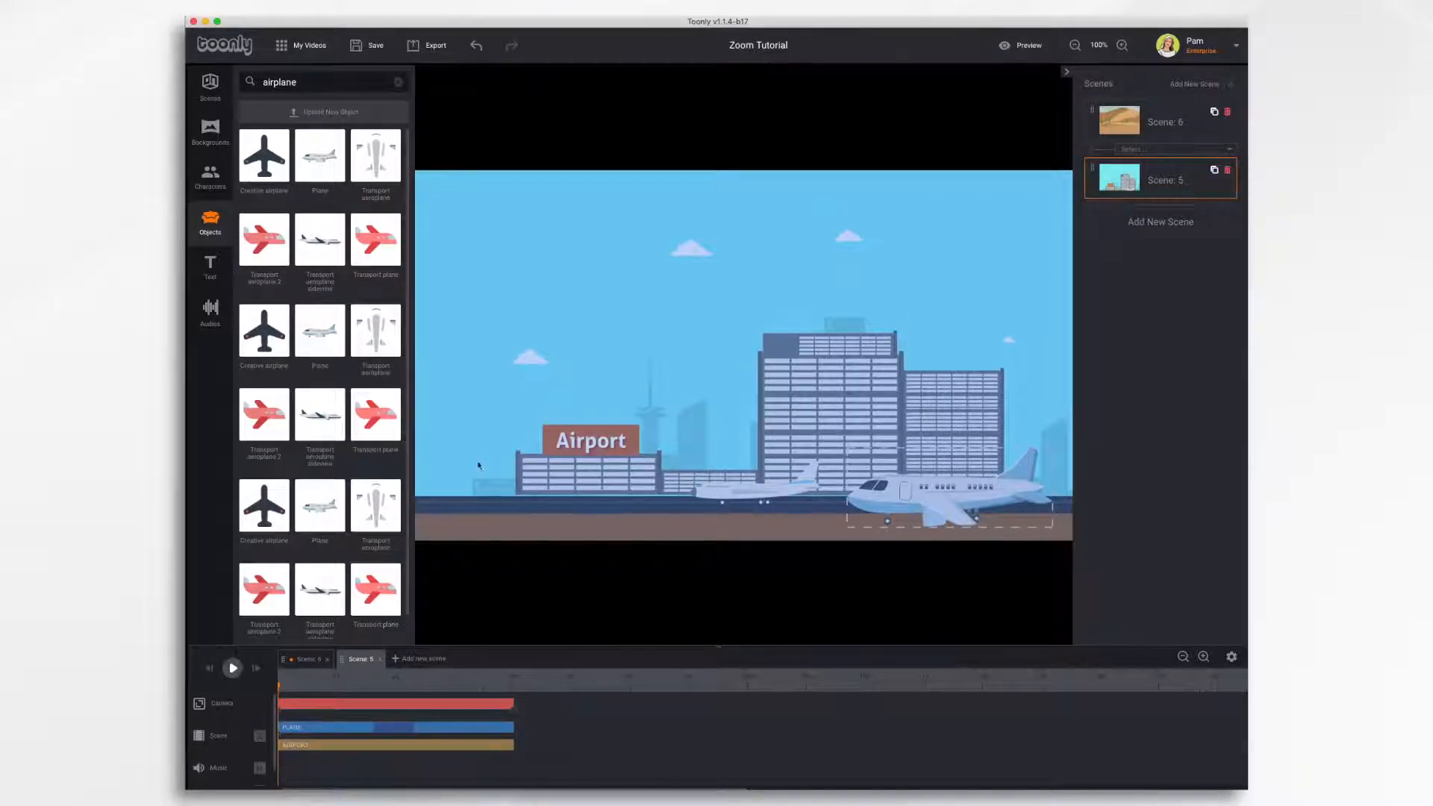
click(280, 711)
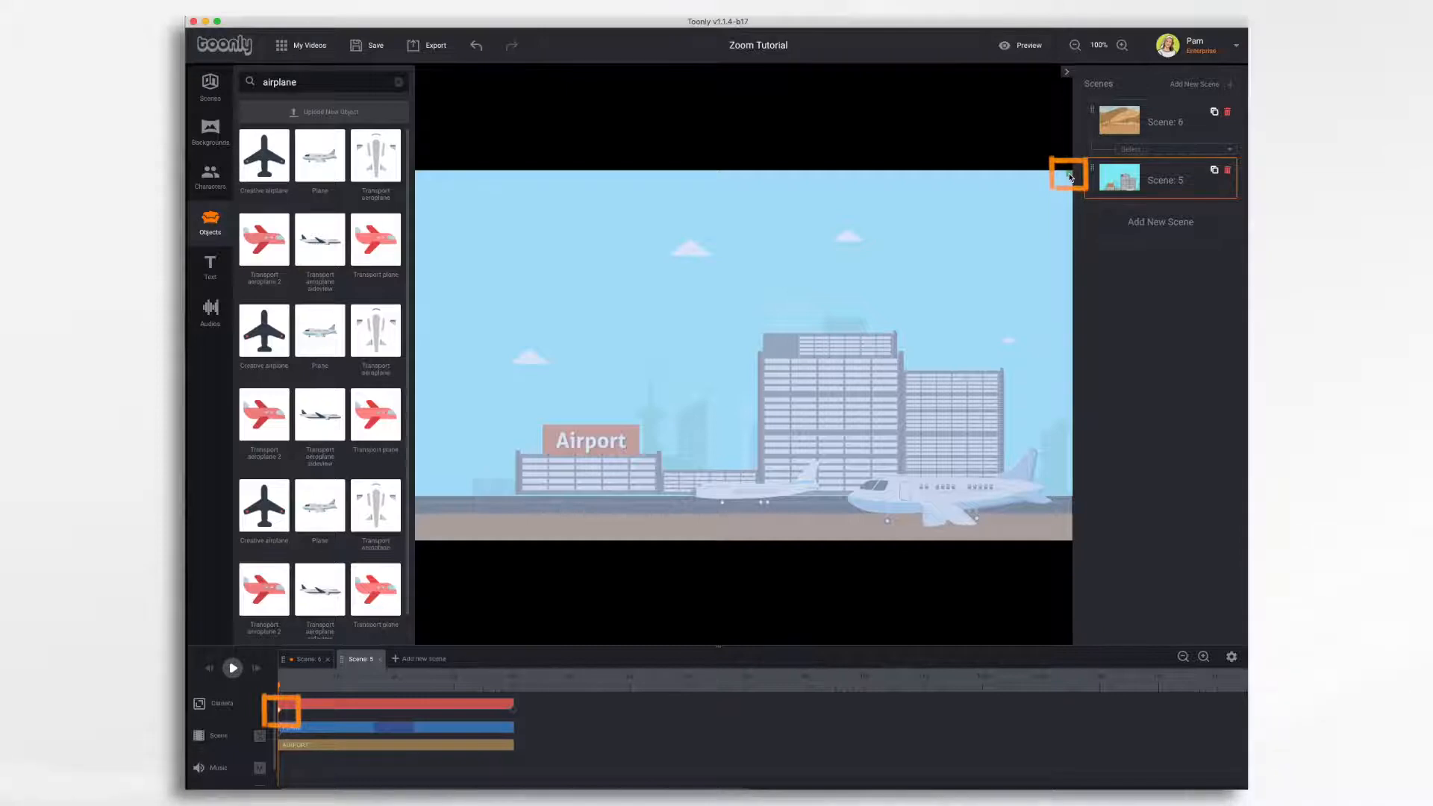
drag(1071, 177, 850, 297)
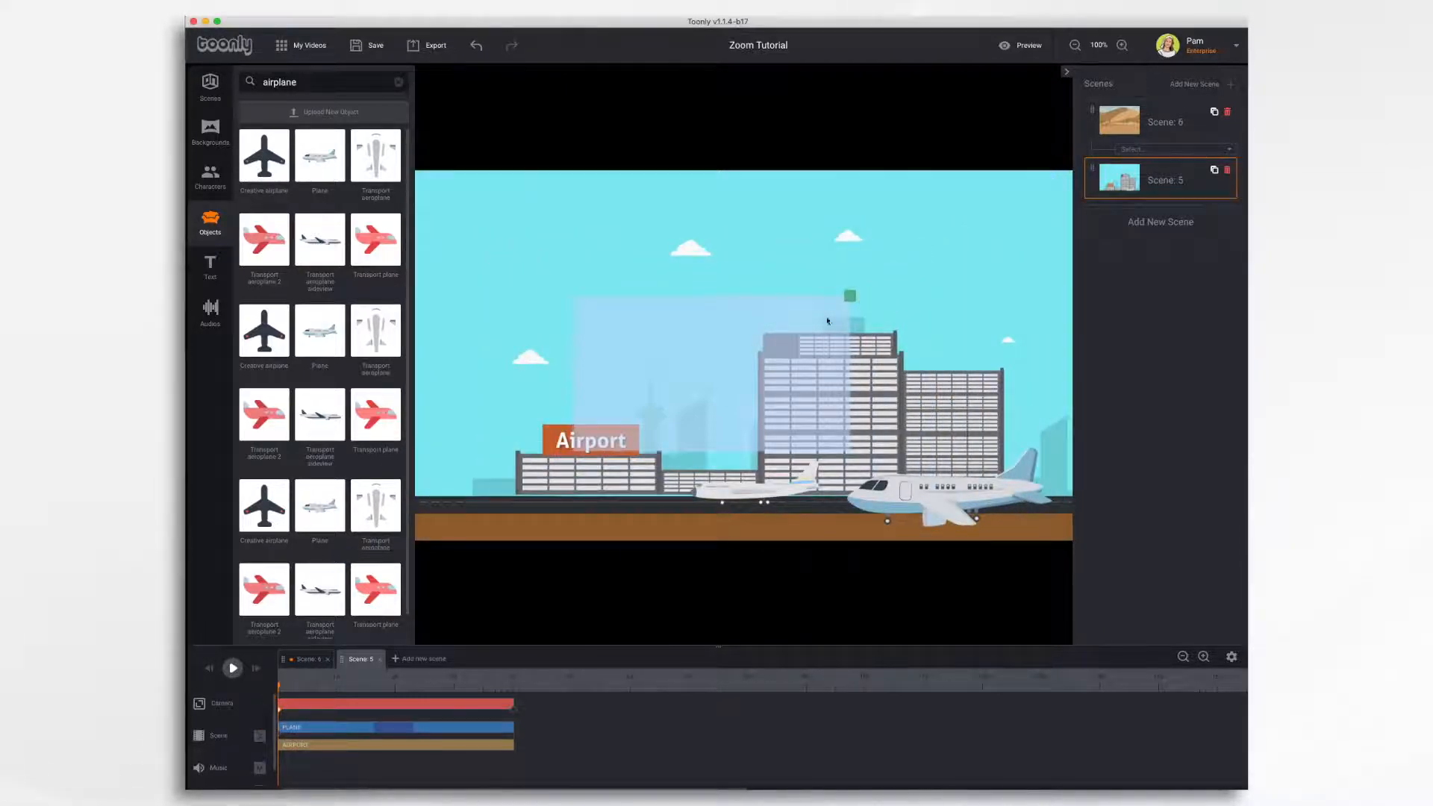
drag(781, 352, 695, 429)
drag(766, 372, 757, 378)
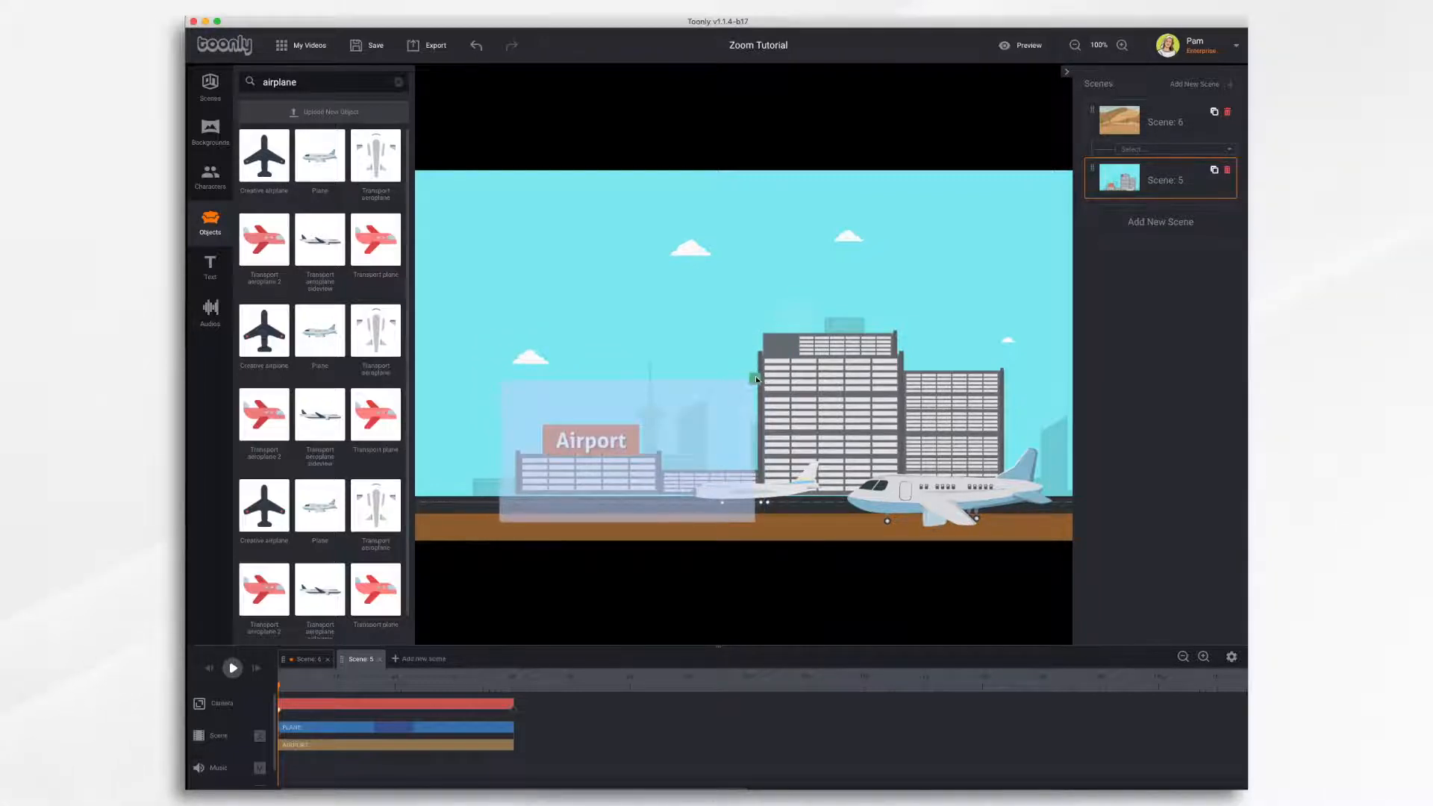
drag(679, 435, 665, 419)
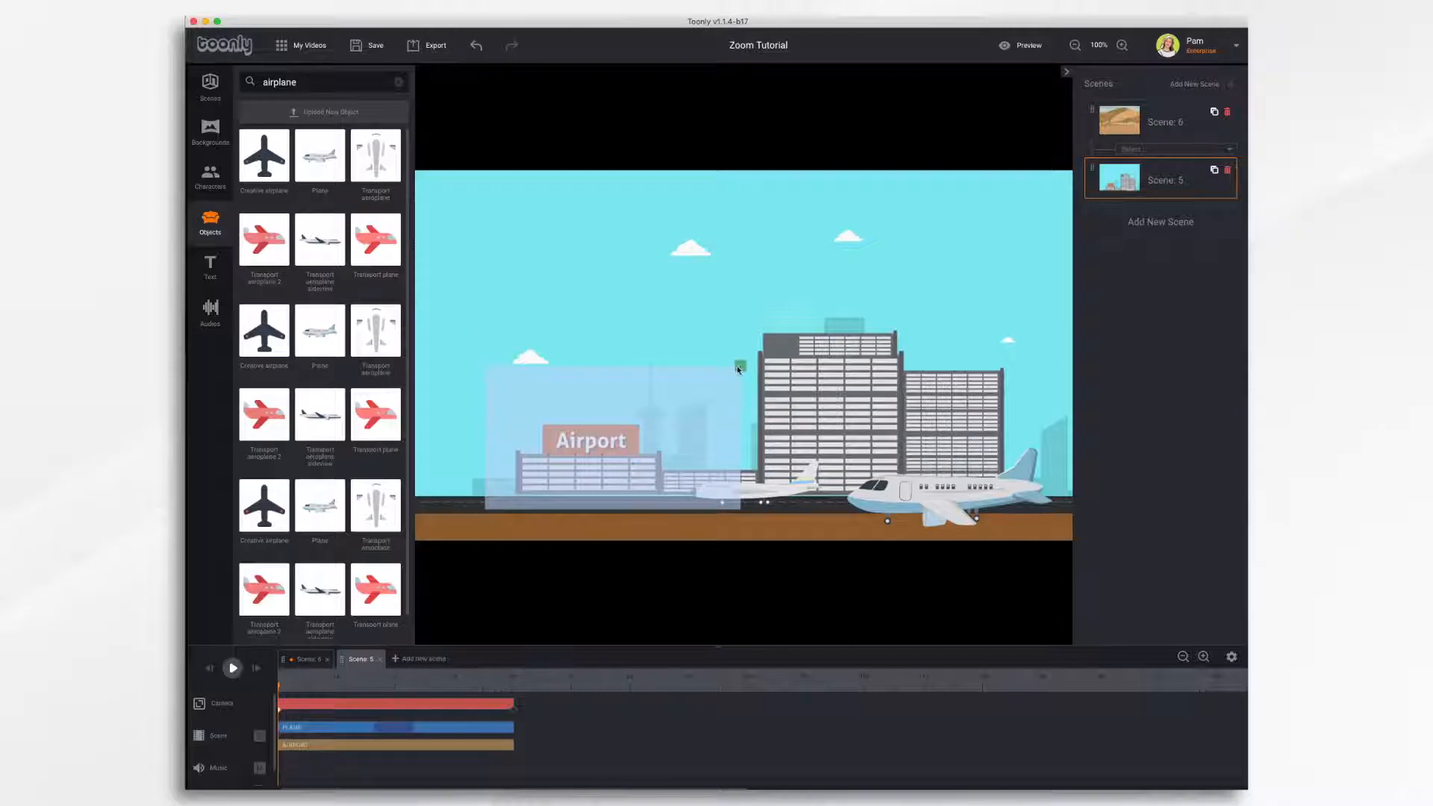
drag(738, 370, 766, 349)
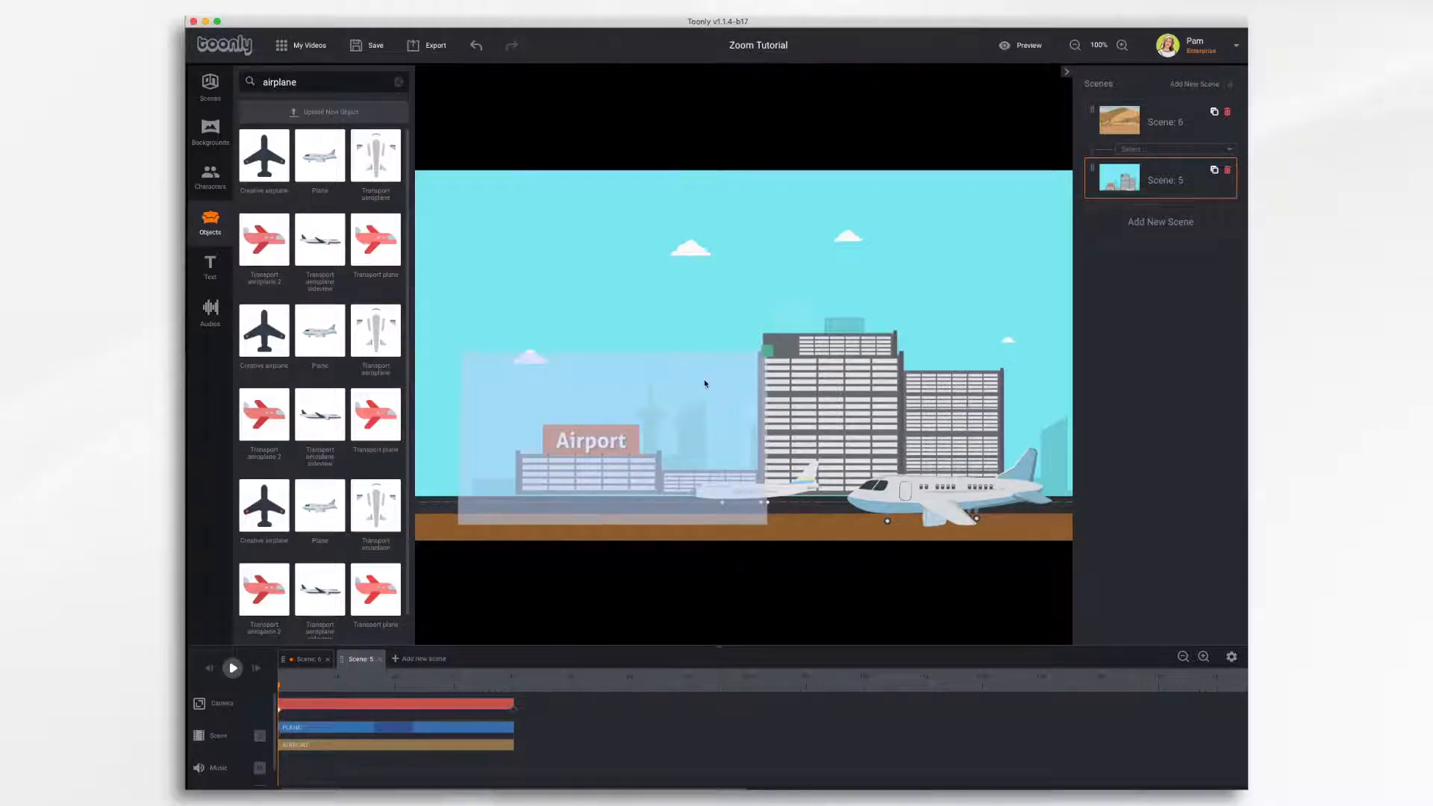
drag(705, 384, 706, 378)
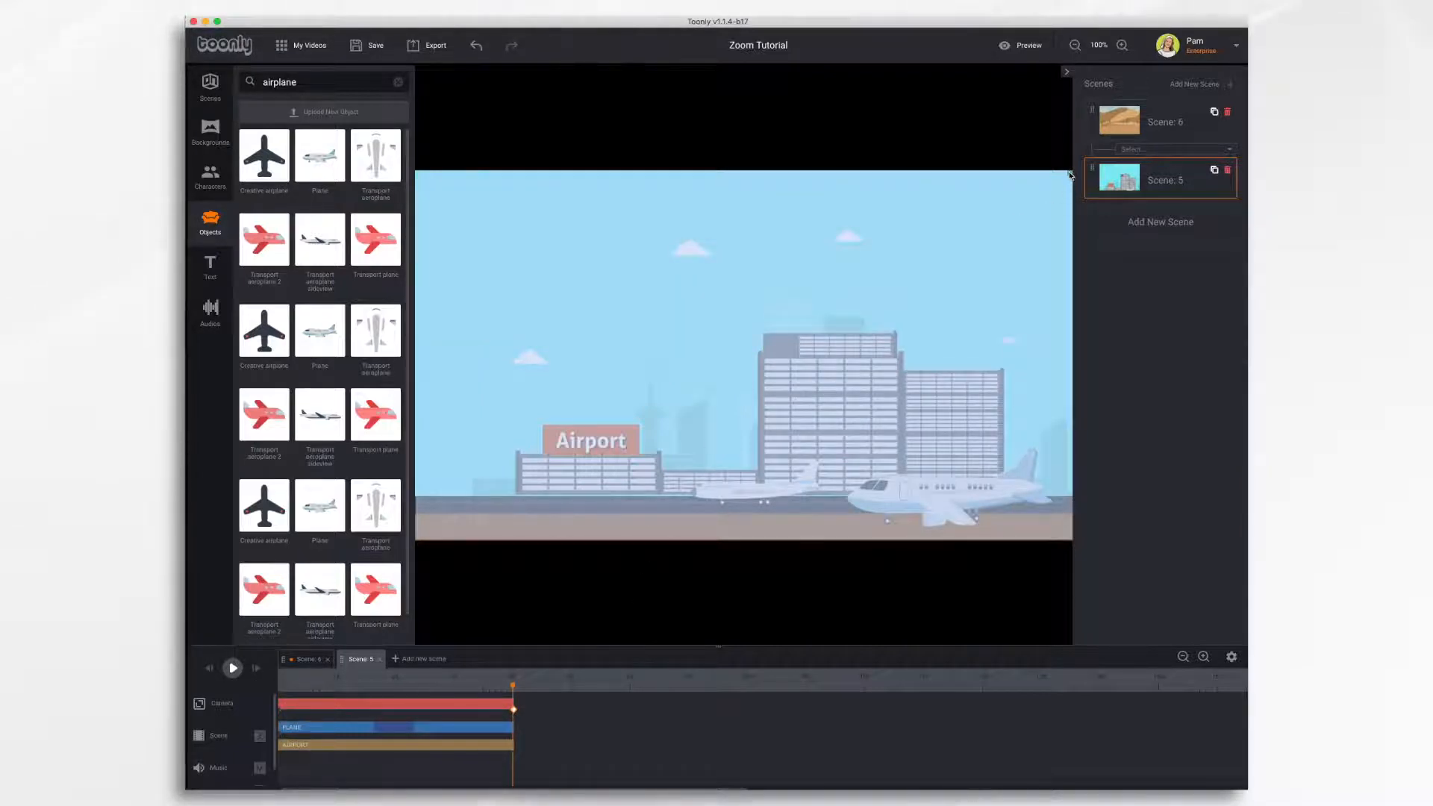
Step: At the airport scene's ending camera keyframe, shrink the frame and position it around the large plane, and preview the camera pan
drag(1070, 174, 956, 281)
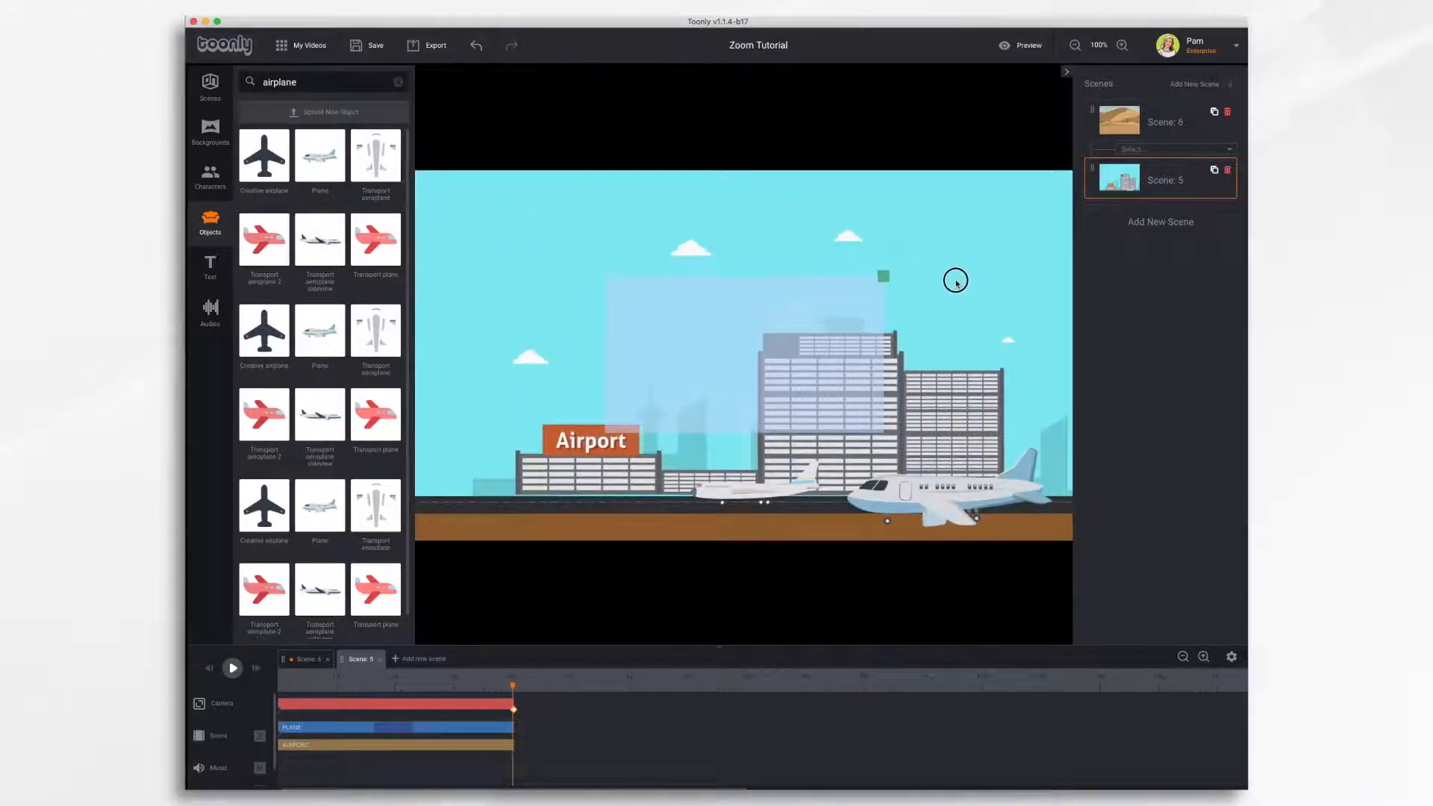
drag(800, 336, 985, 434)
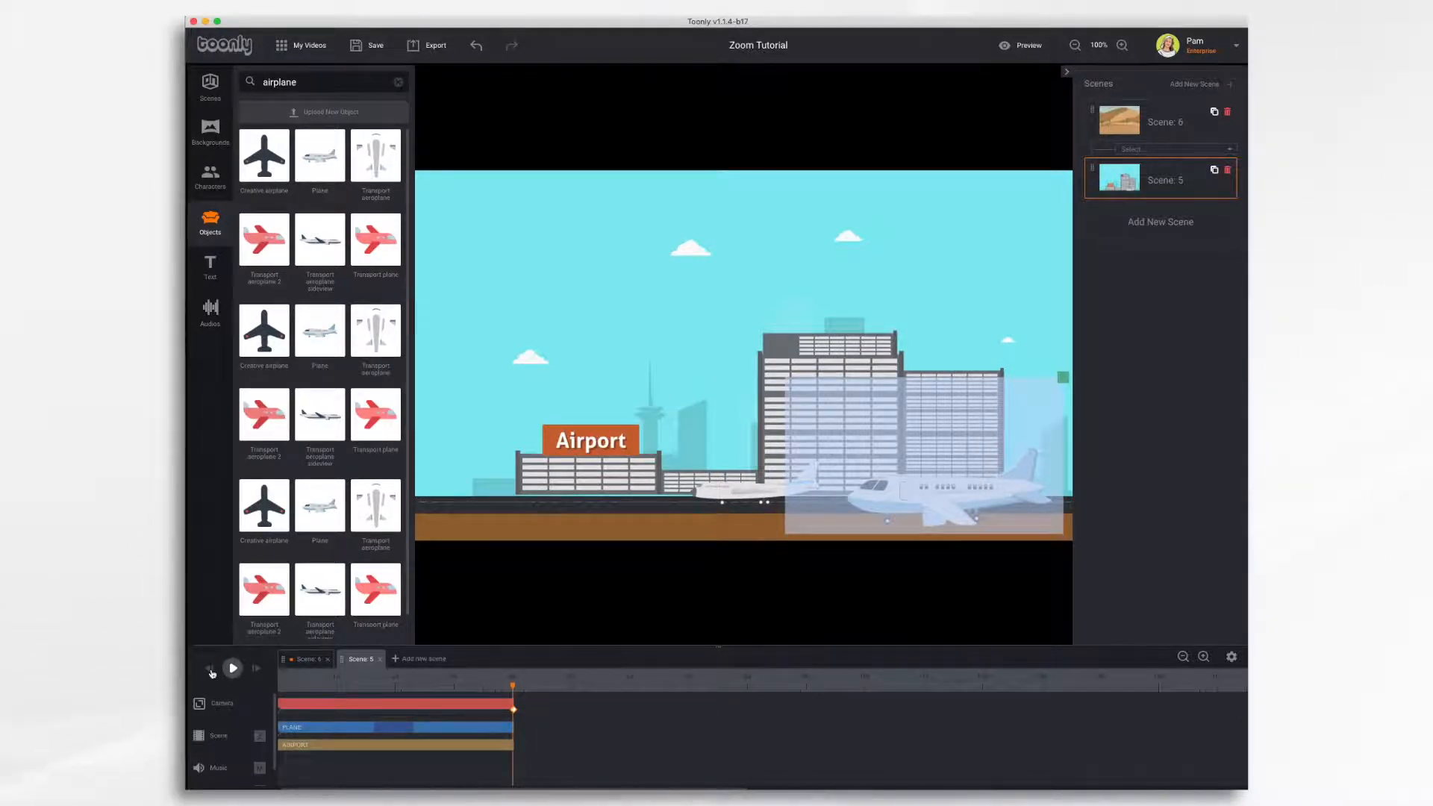
click(211, 671)
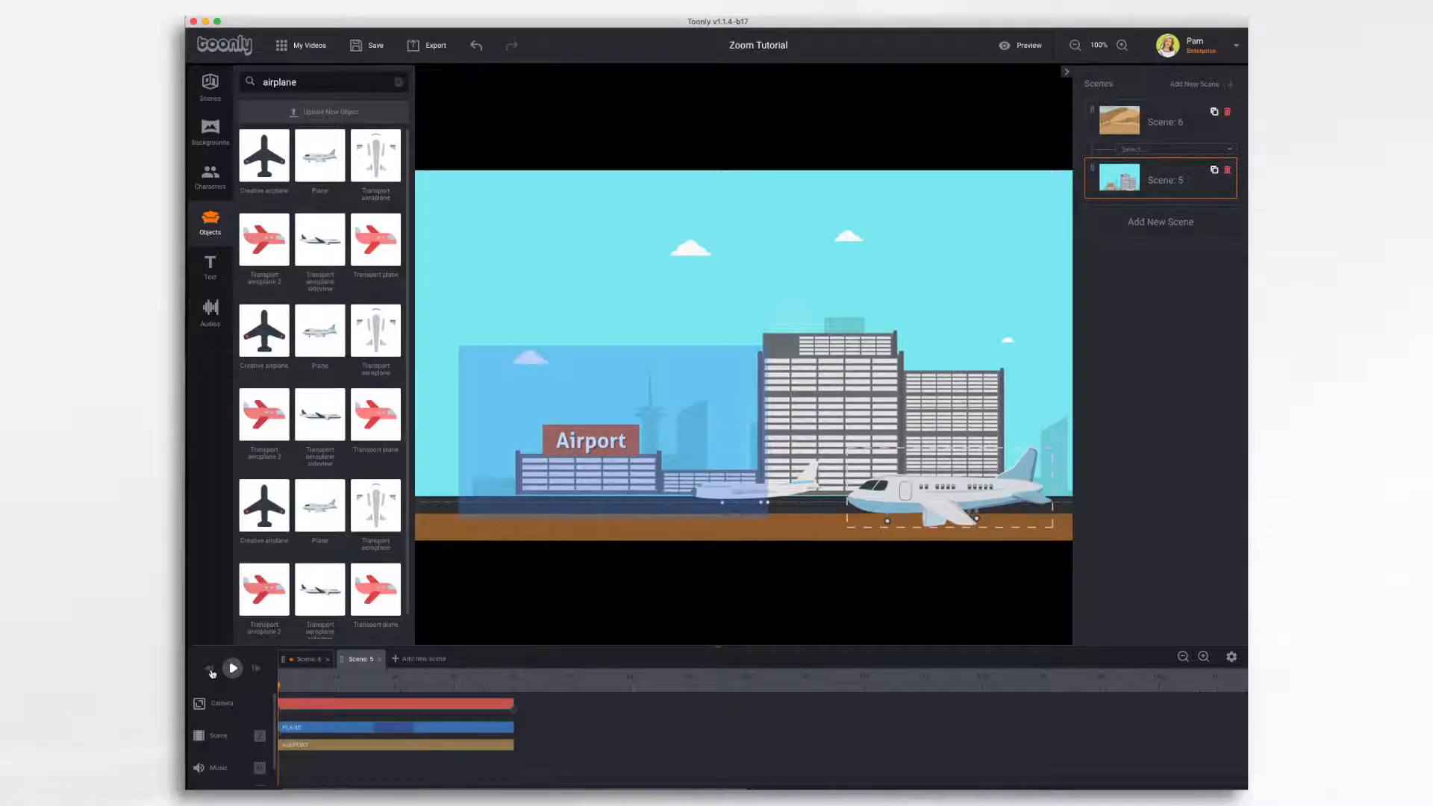
click(232, 669)
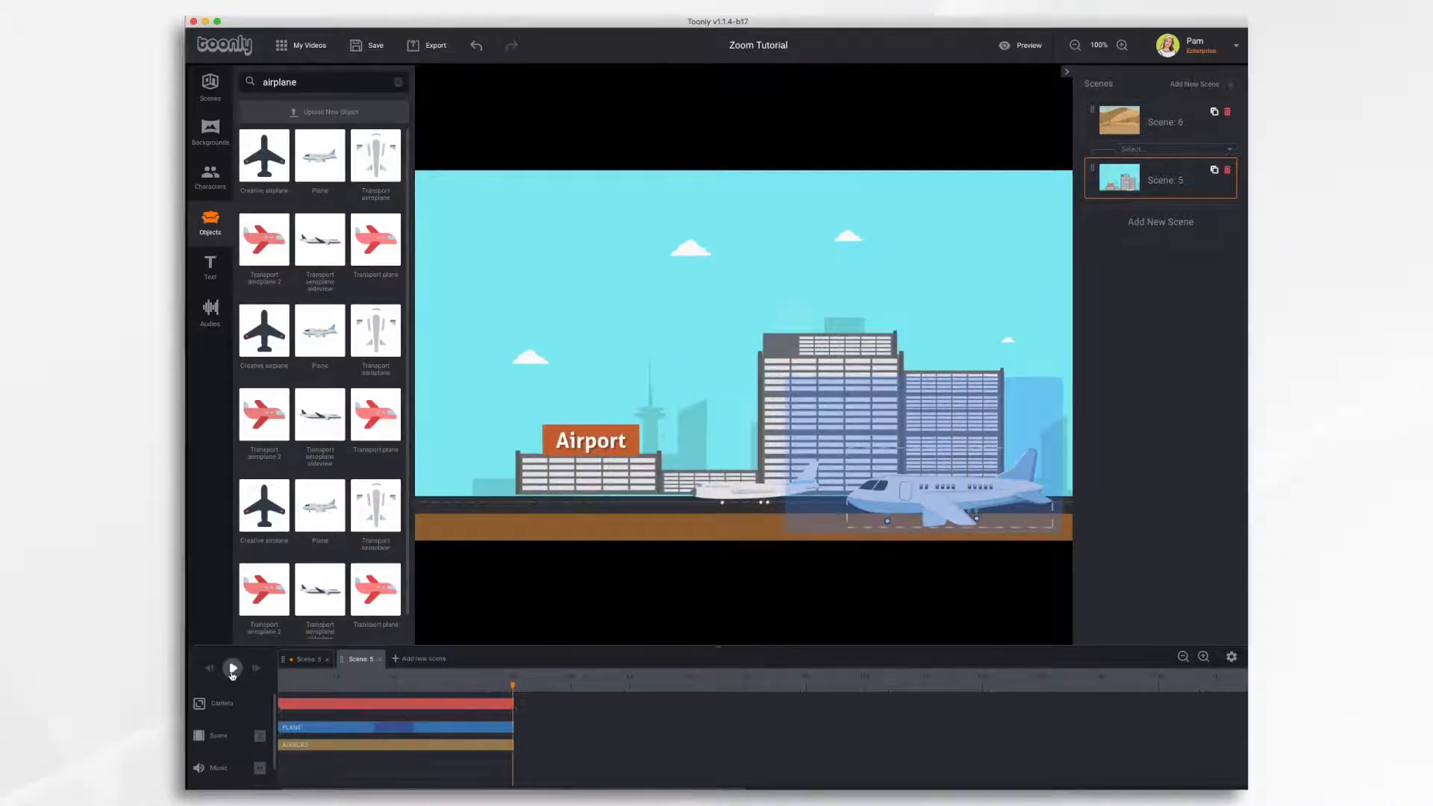
click(1021, 45)
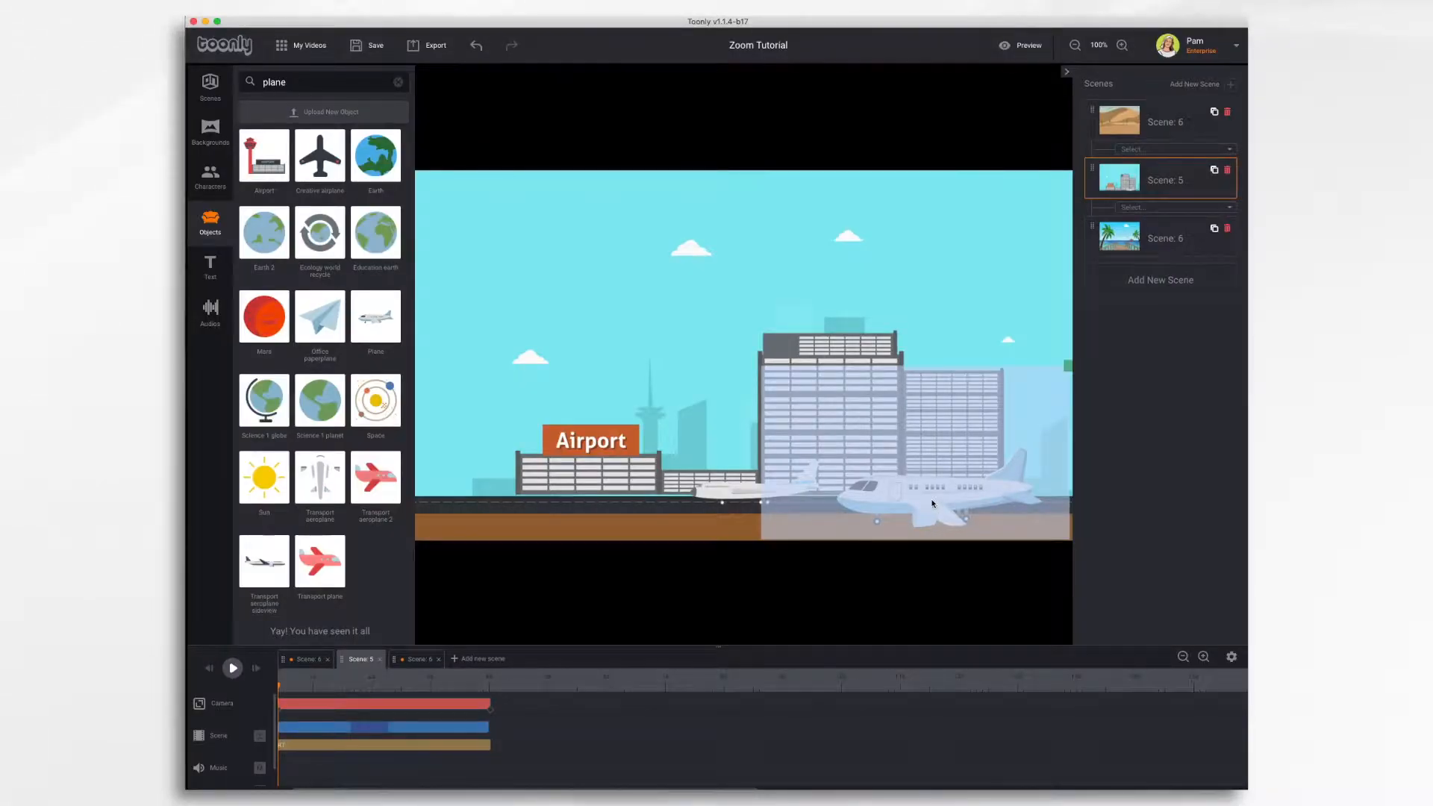
Step: Nudge the starting camera frame up on the large plane, and add a mid-scene camera keyframe framing the Airport building
mouse_move(932, 504)
mouse_down()
mouse_move(933, 391)
mouse_move(929, 496)
mouse_up()
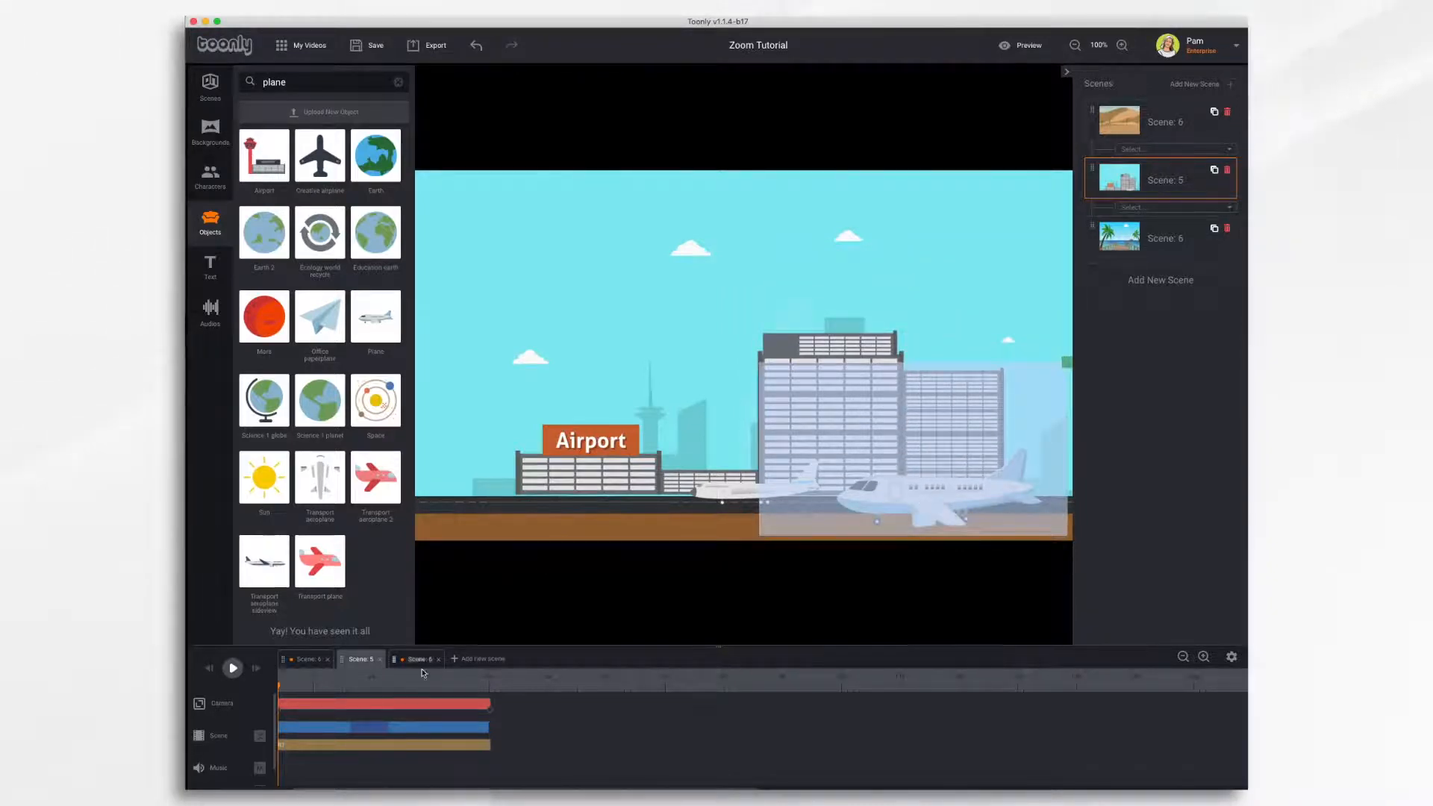
double_click(339, 706)
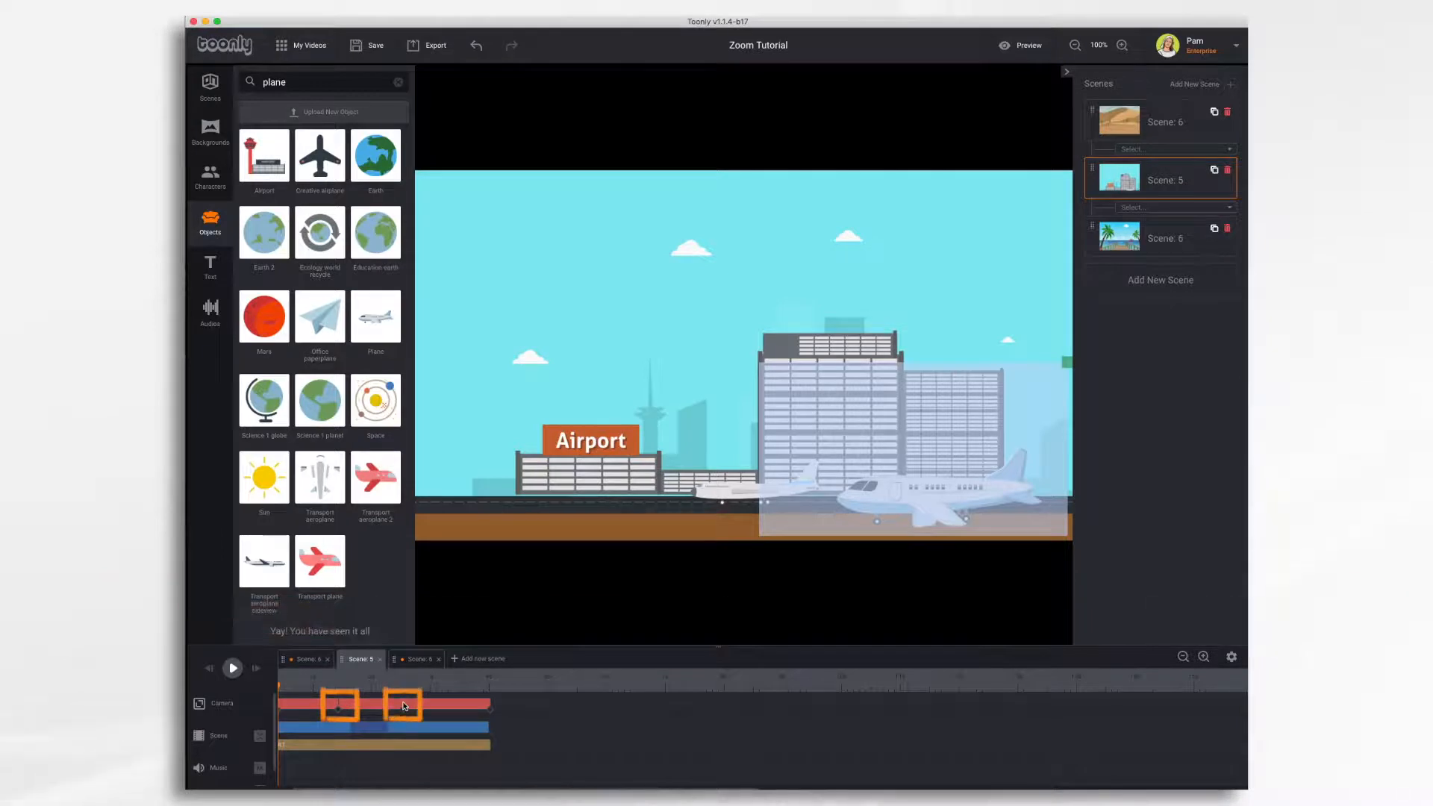
click(339, 709)
drag(836, 457, 551, 460)
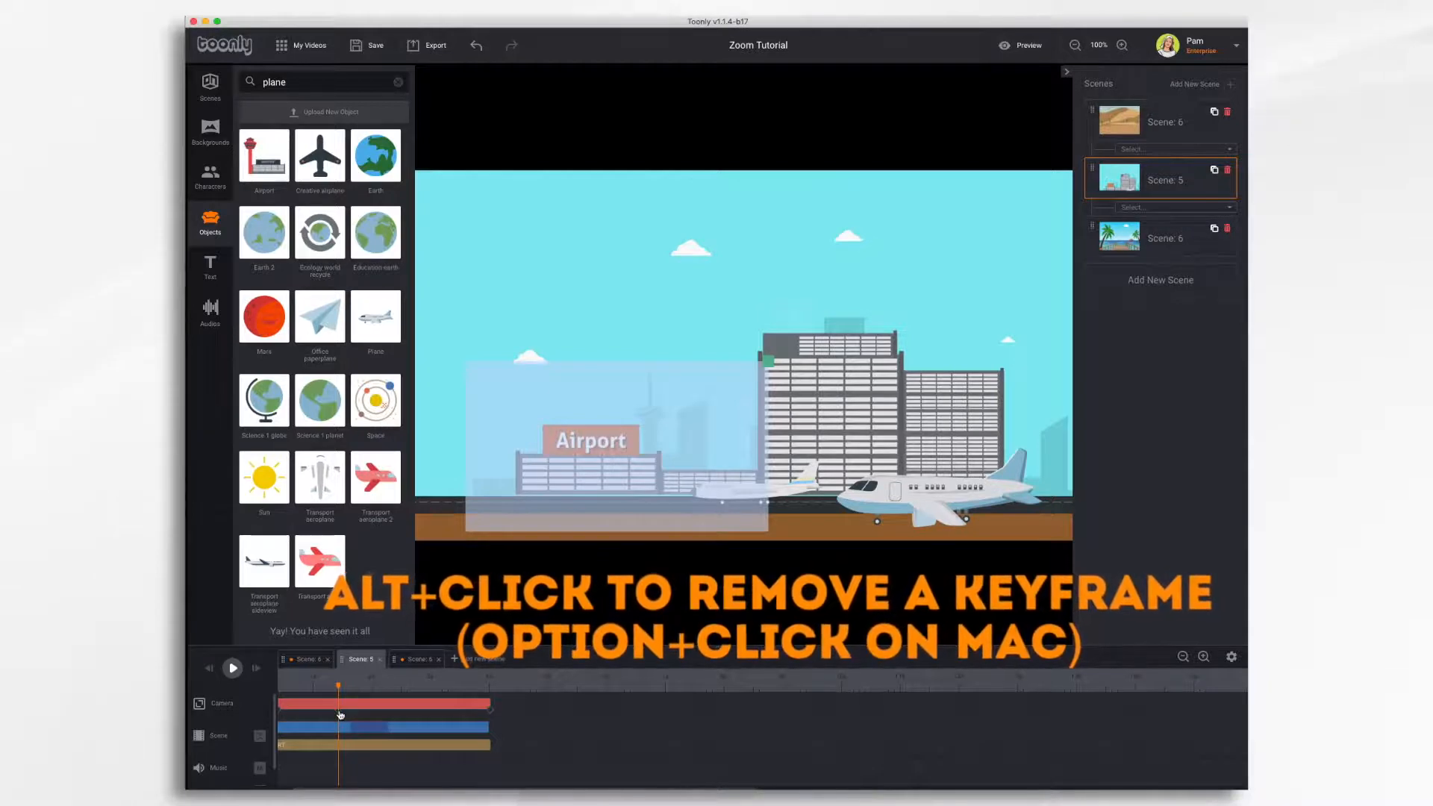
Step: Set the airport scene's camera easing to Elastic with the In & Out option
click(407, 704)
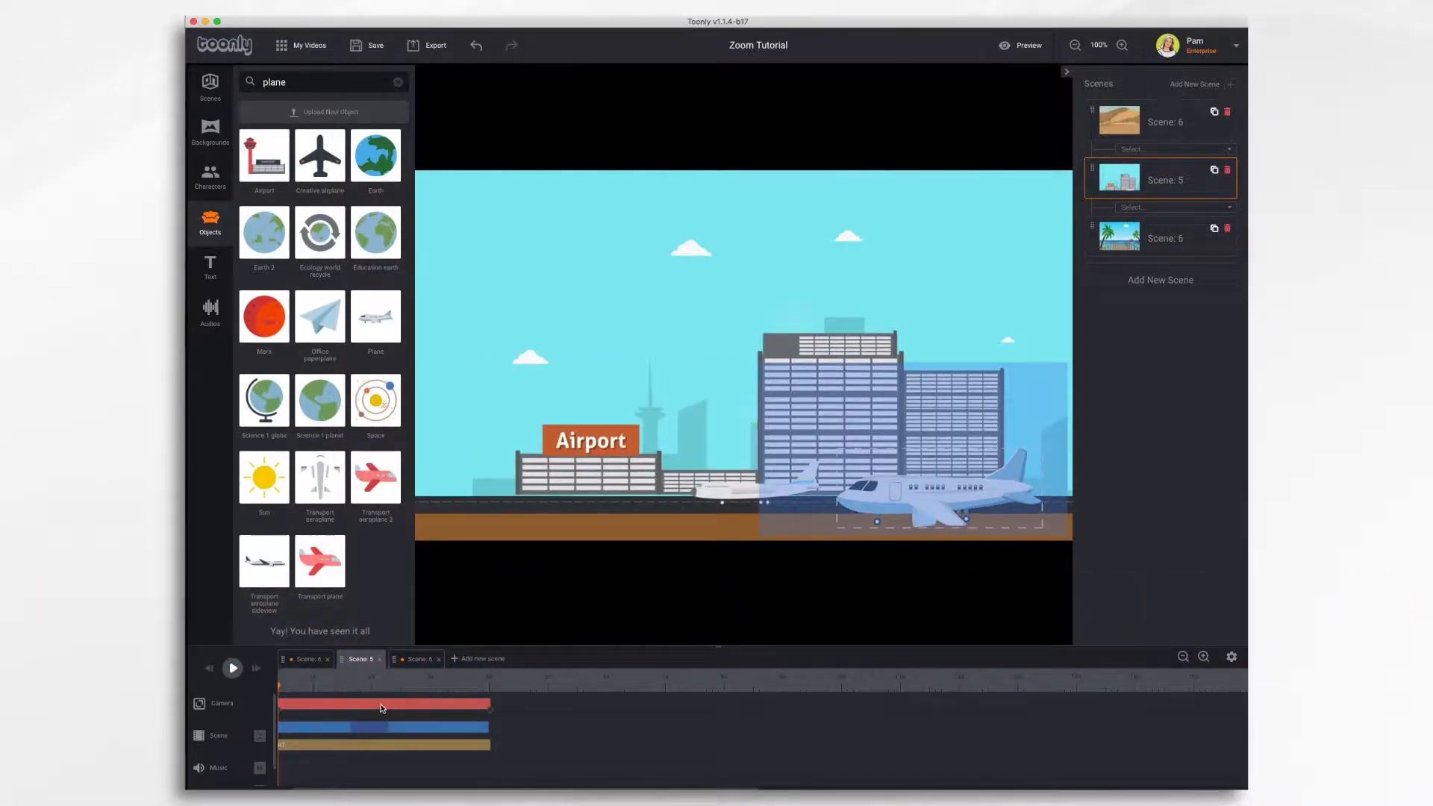
click(381, 705)
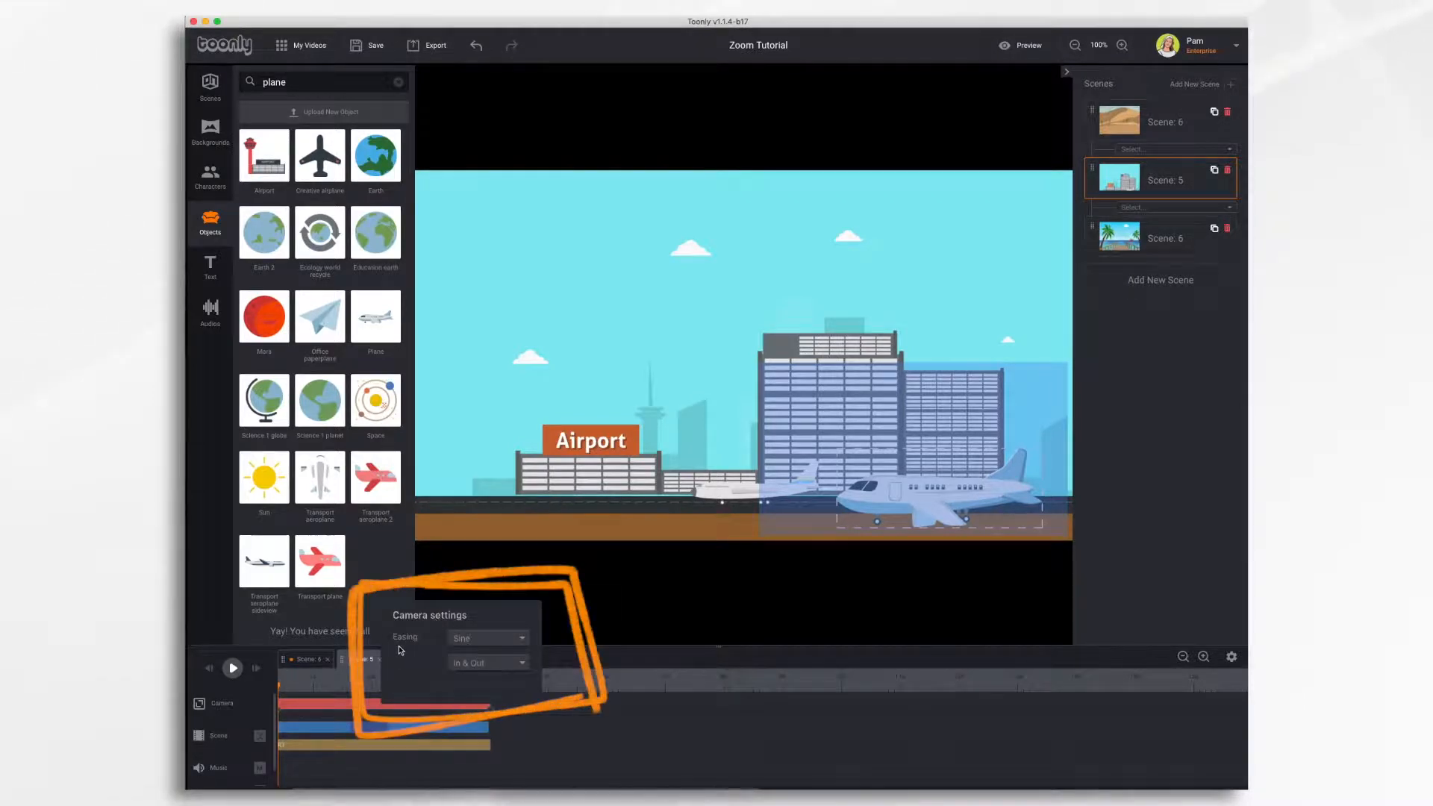
click(516, 642)
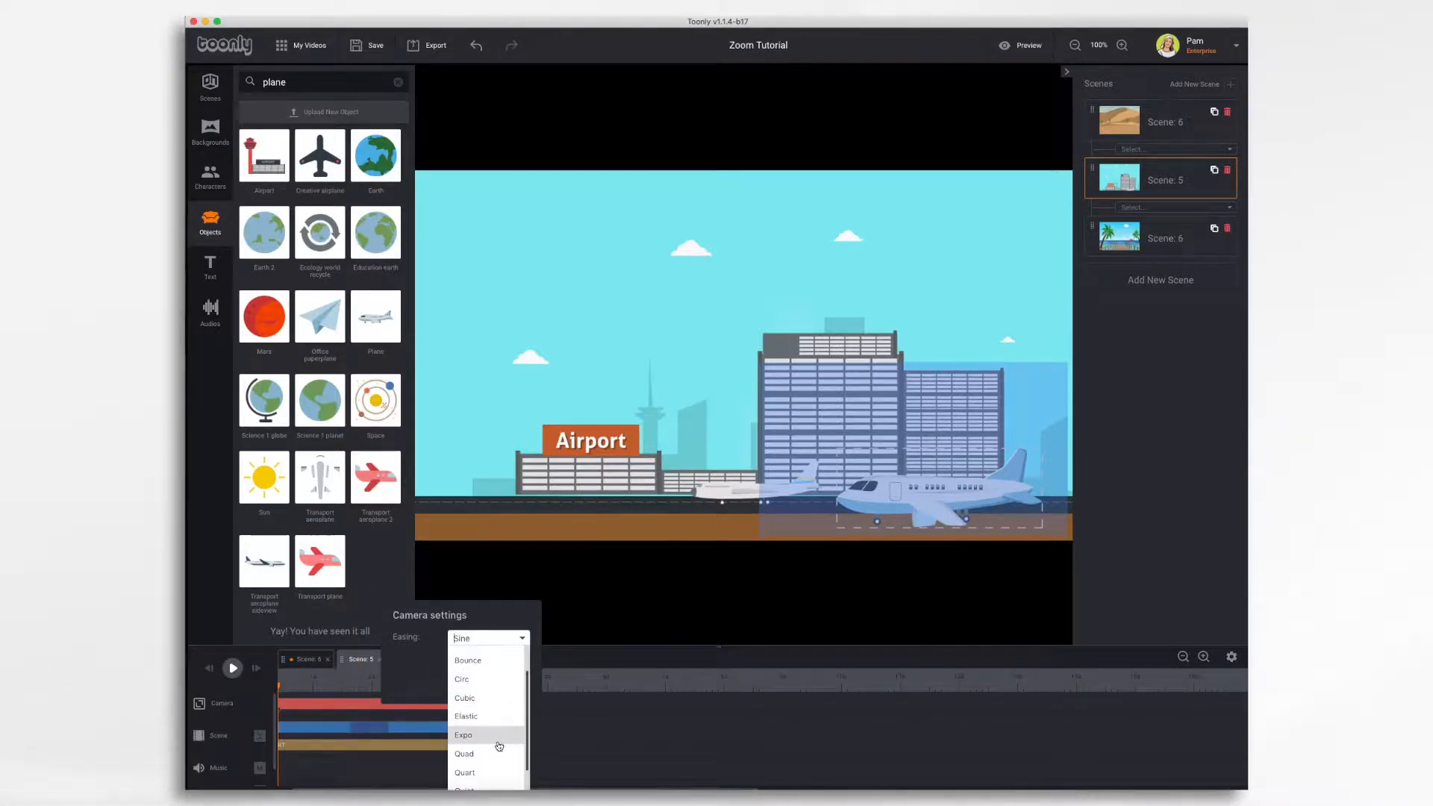
scroll(498, 739, up, 3)
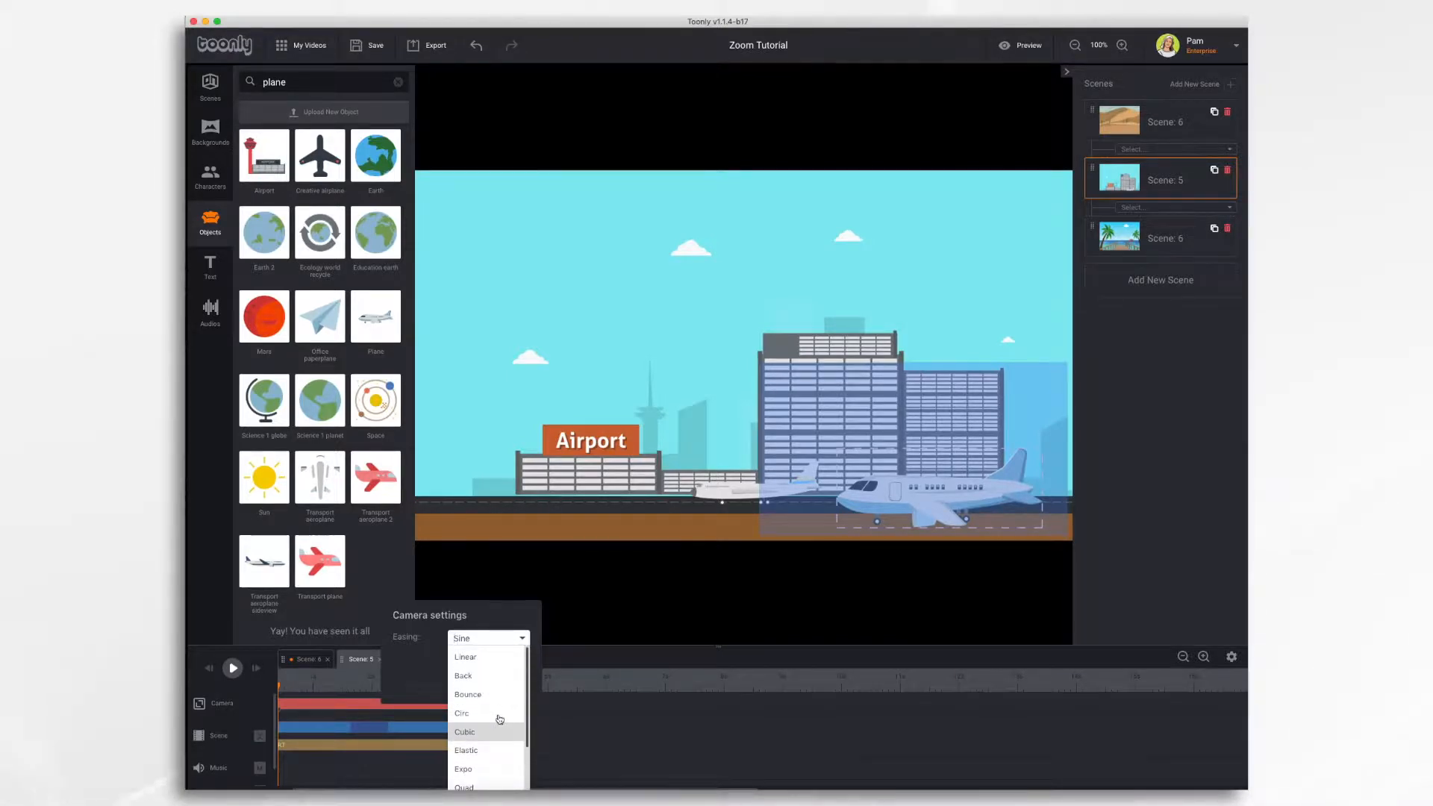
click(485, 751)
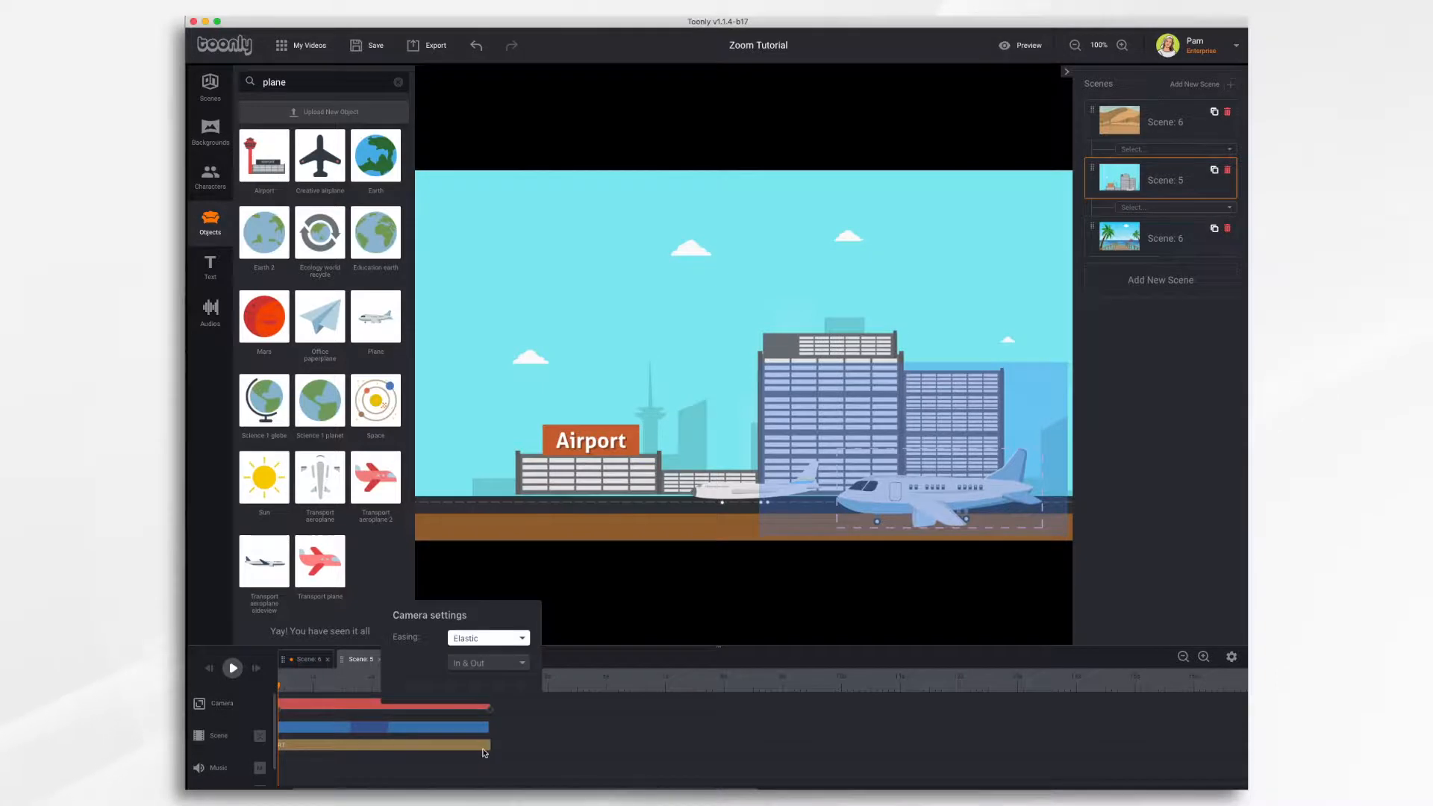
click(459, 666)
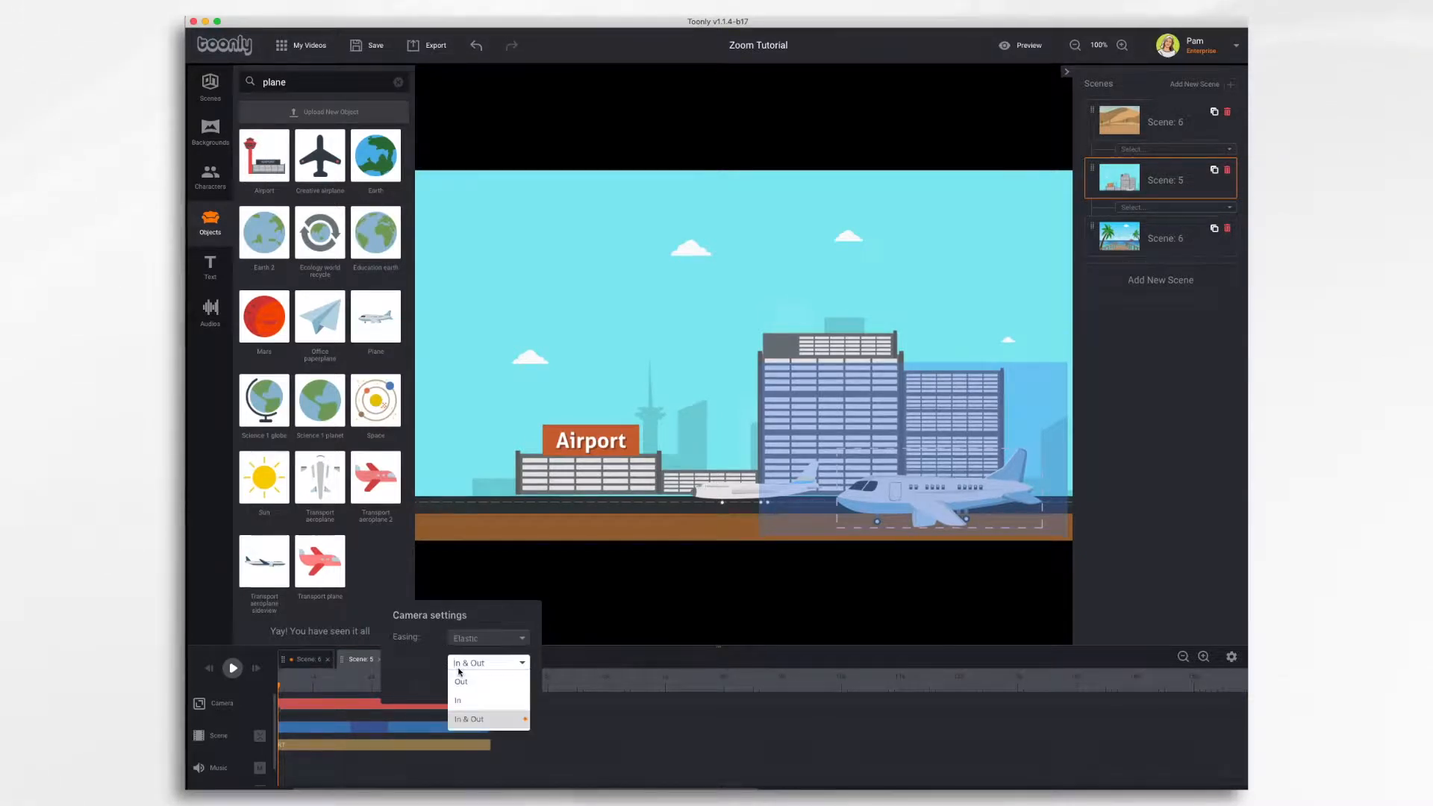
click(480, 669)
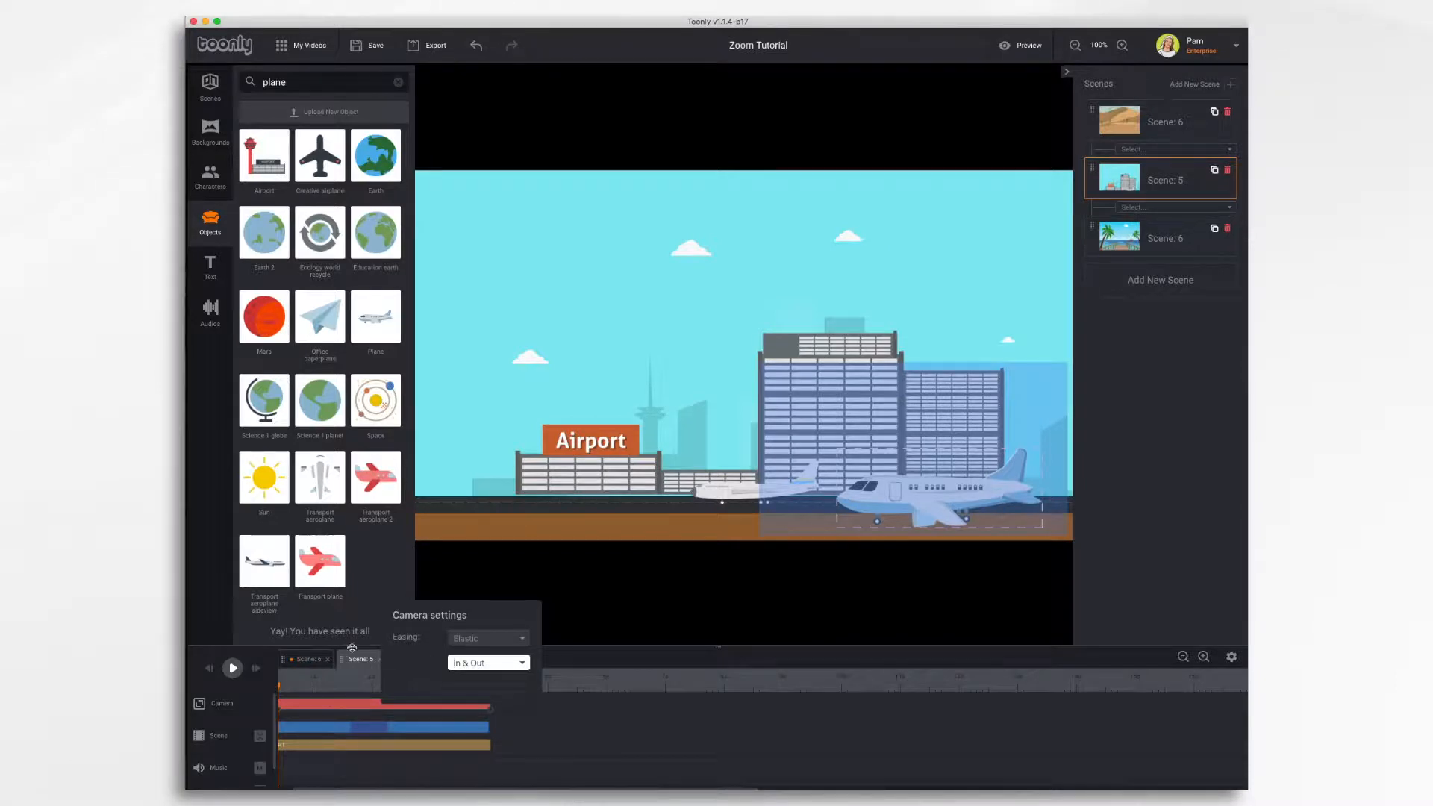
Step: Close the camera settings and preview the video with the elastic camera movement
click(646, 712)
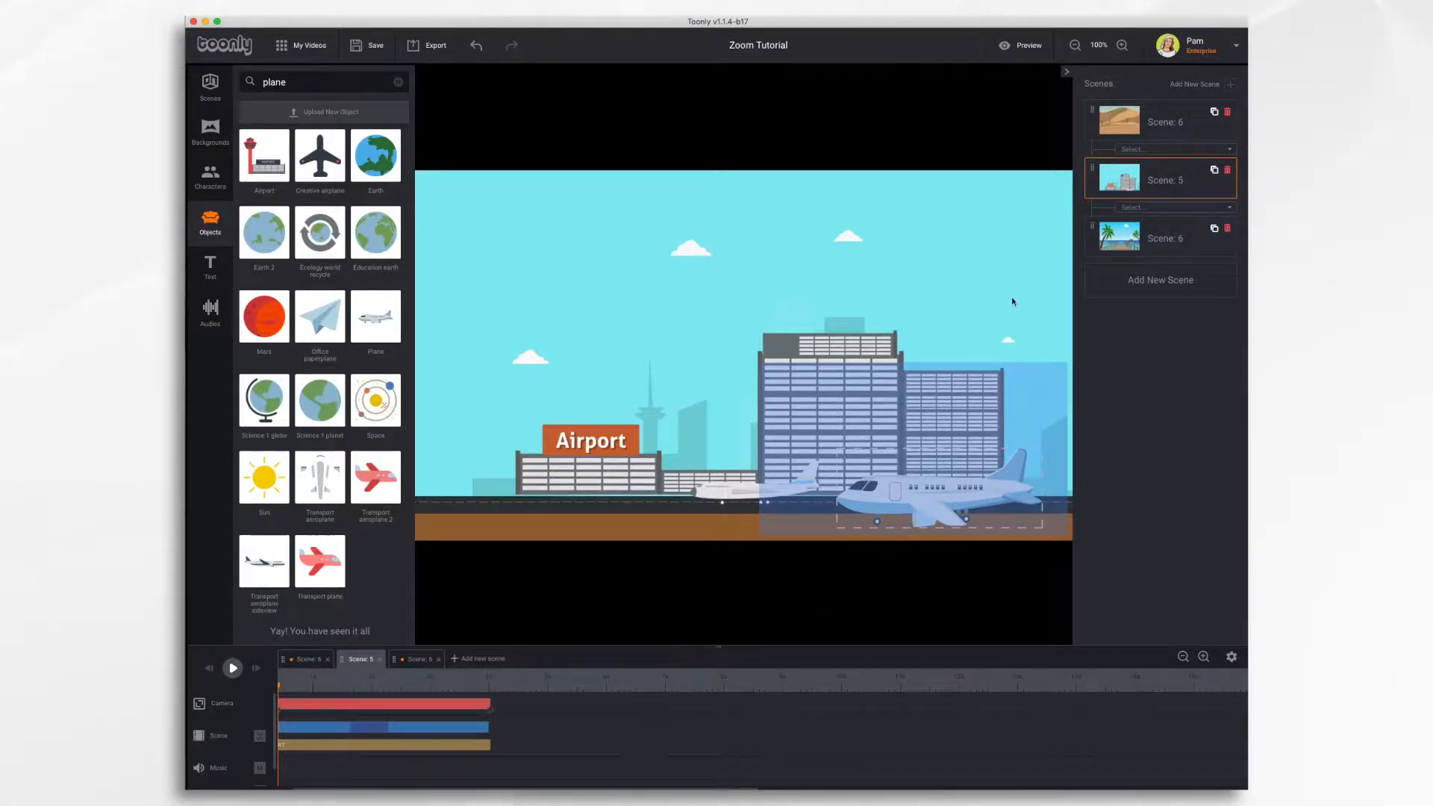
click(1020, 46)
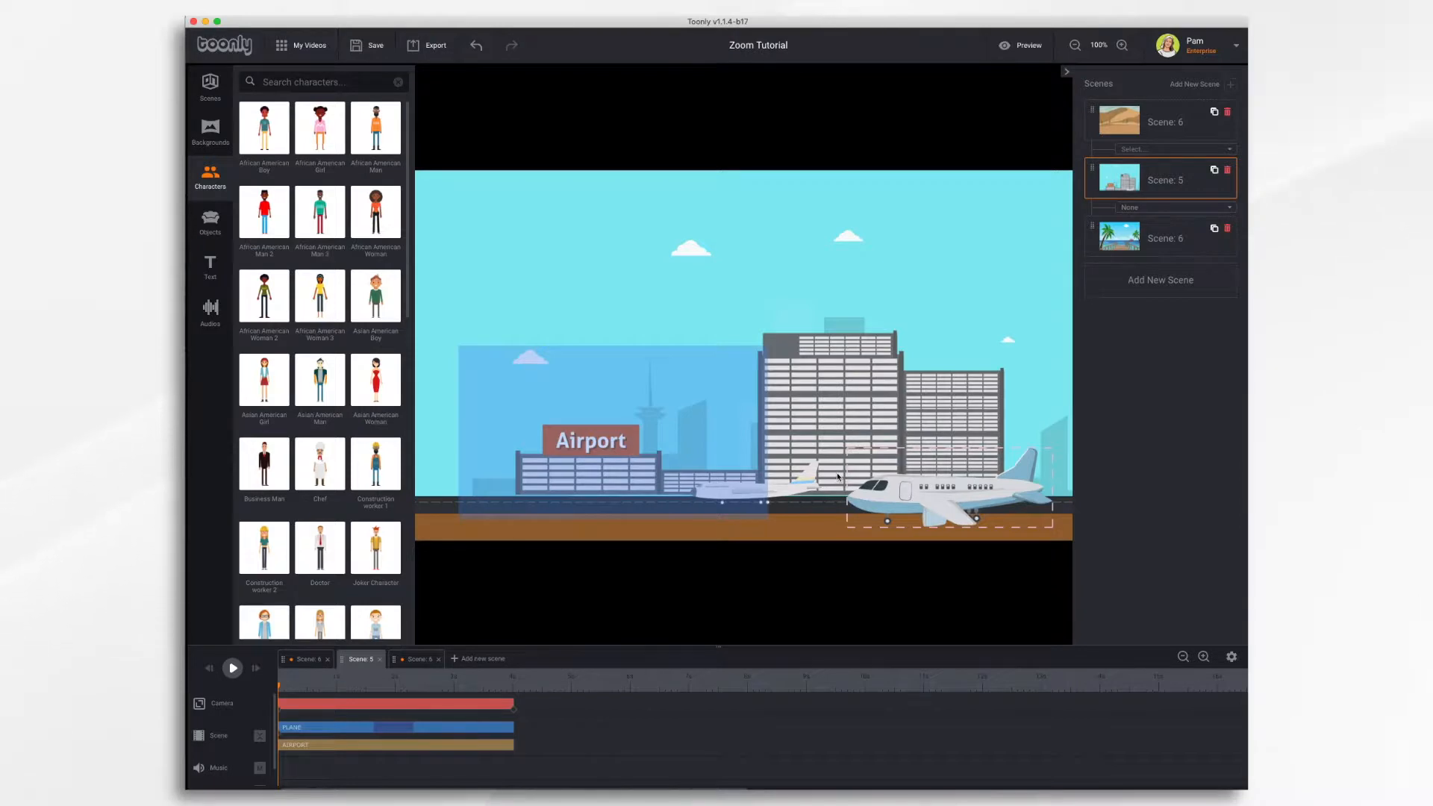
Step: Animate the large plane by moving it in front of the Airport building at the plane's ending keyframe
click(889, 499)
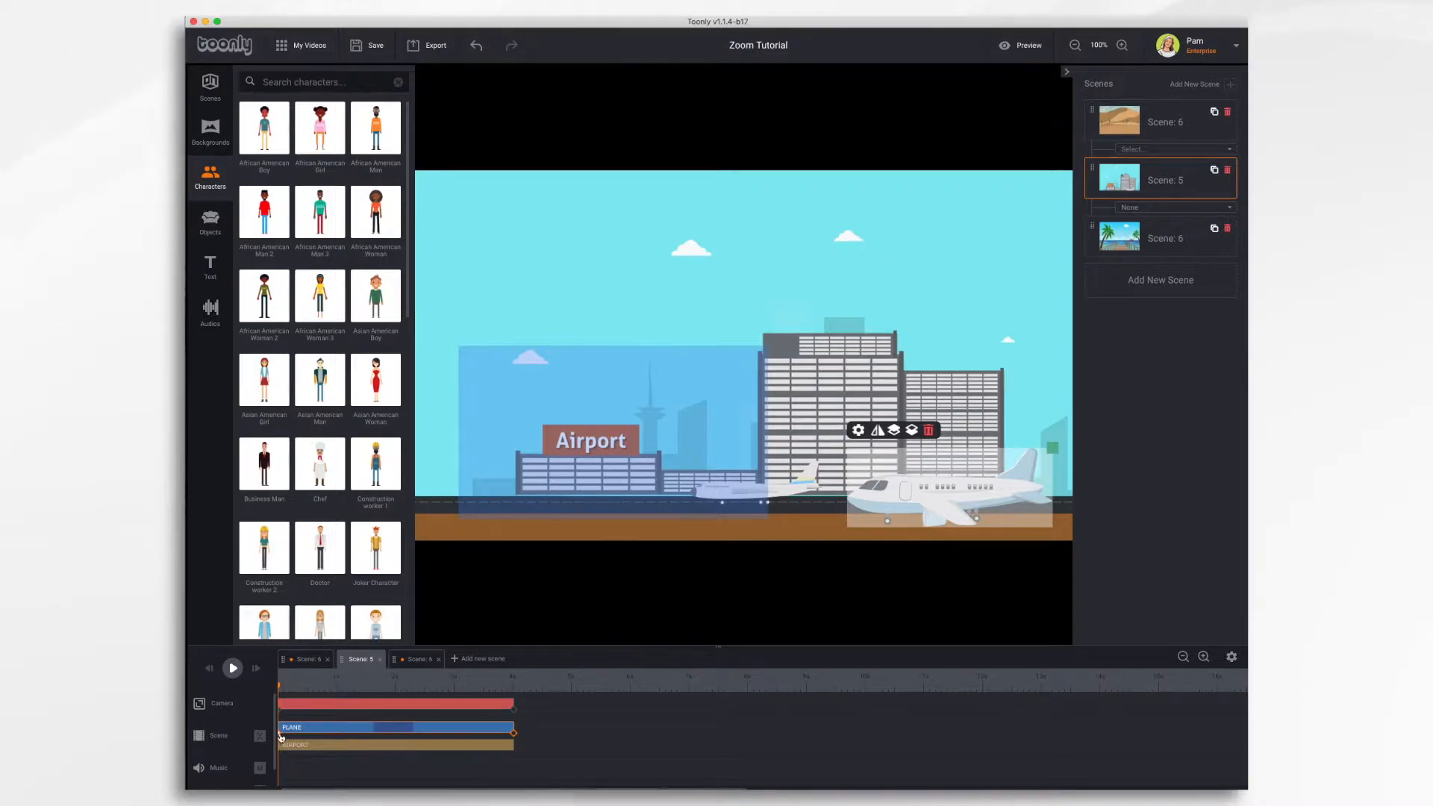
click(515, 737)
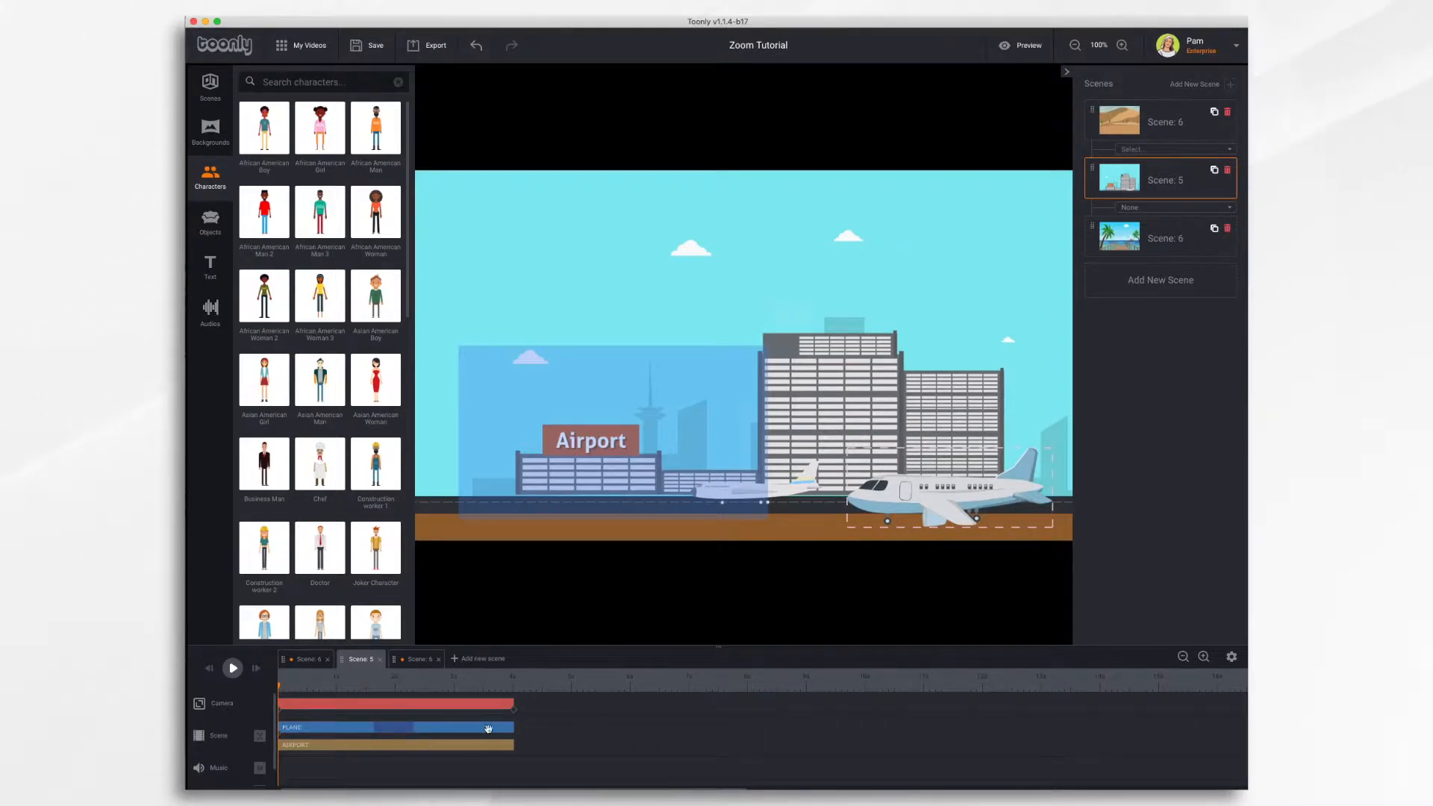
click(514, 736)
click(514, 738)
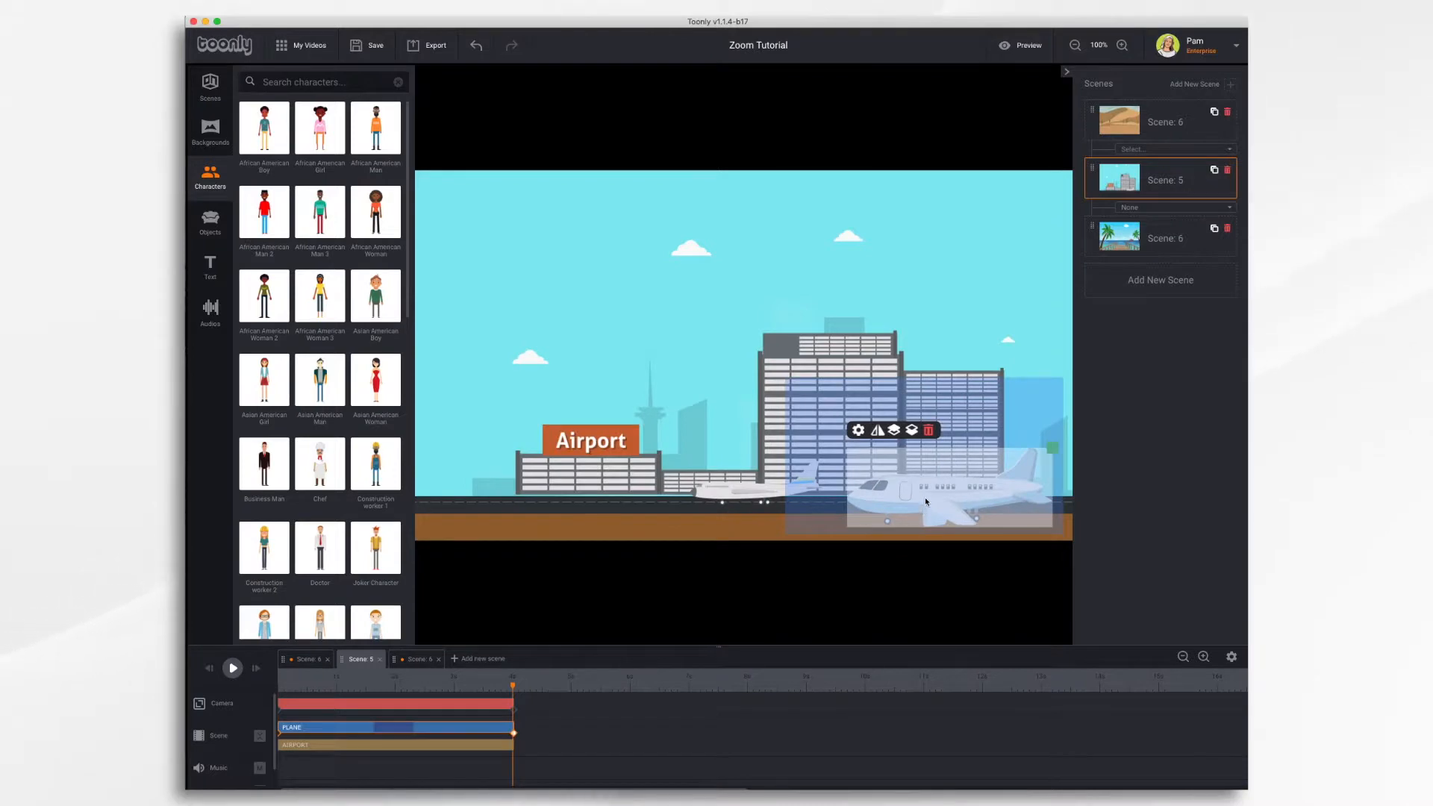
drag(925, 500, 533, 495)
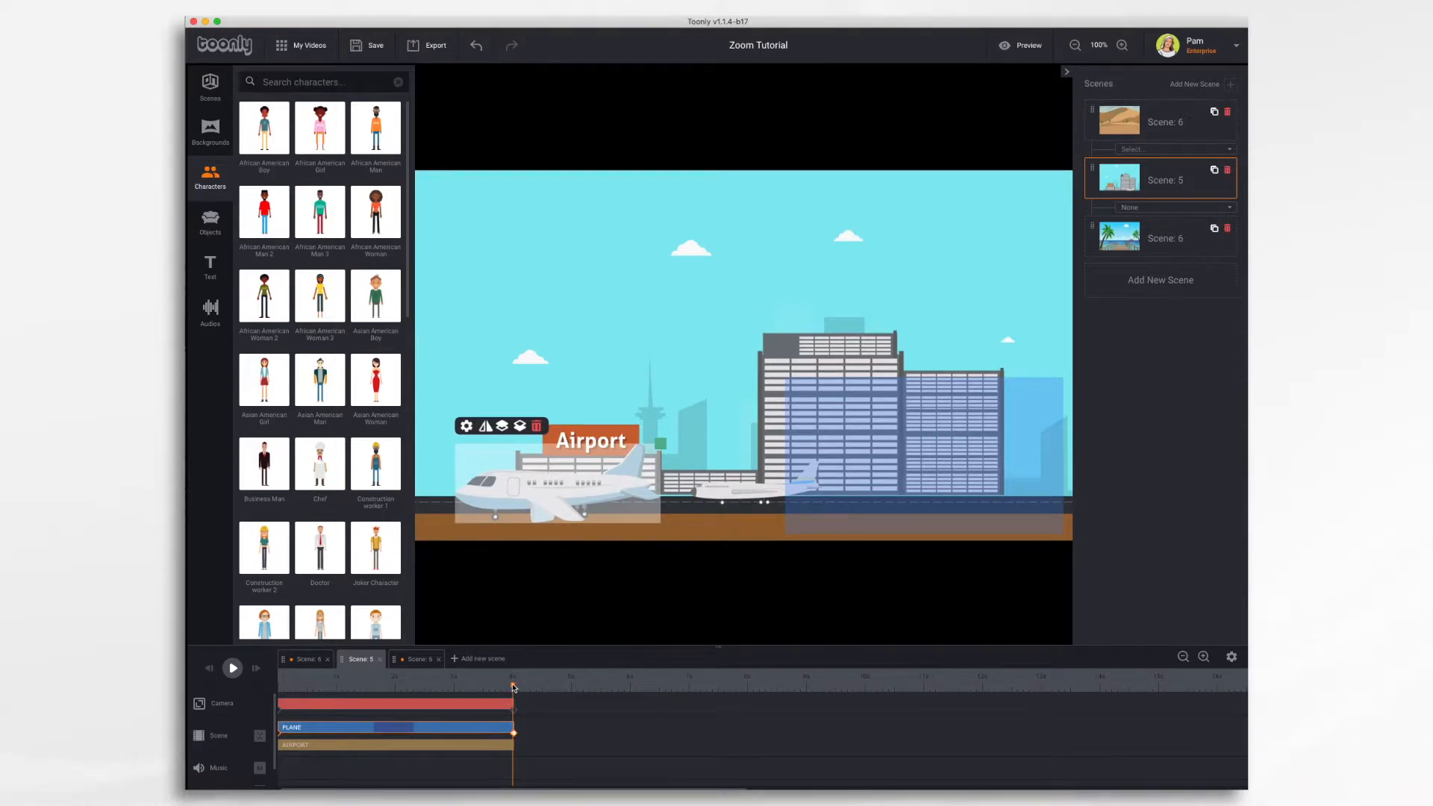
Step: Move the starting camera frame over the large plane's initial position and the ending camera frame over its final position at the Airport building
drag(514, 687, 256, 681)
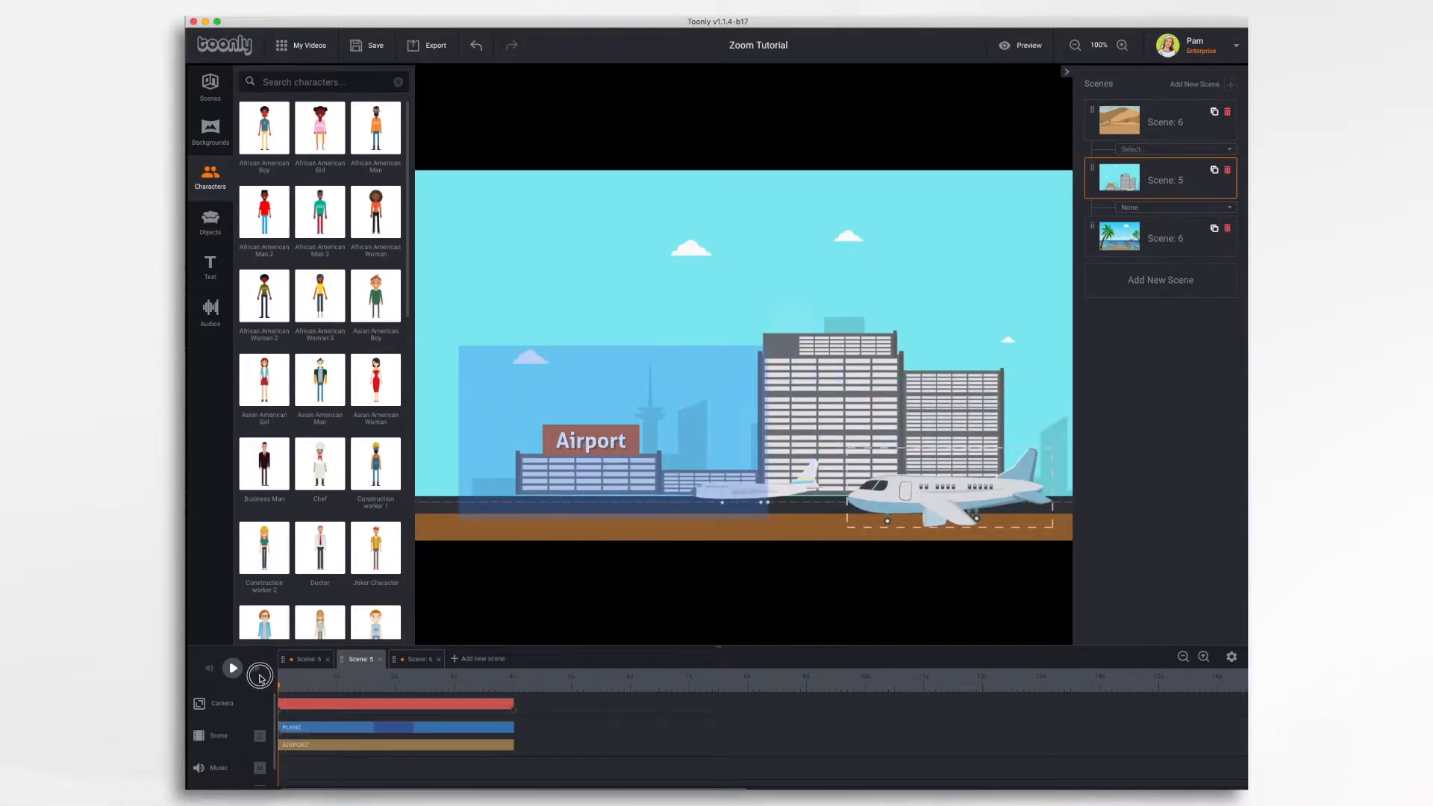
click(280, 712)
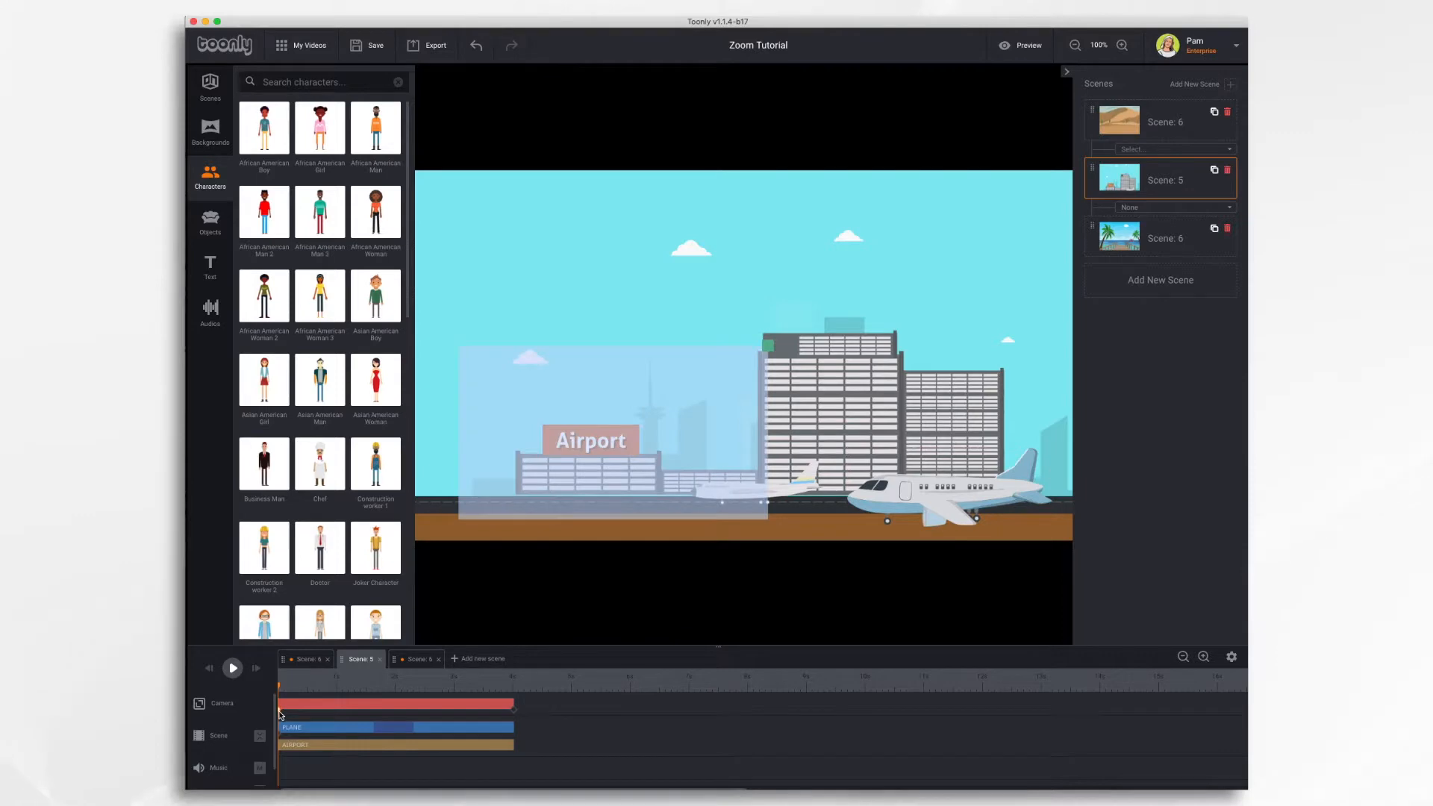
drag(629, 436, 928, 457)
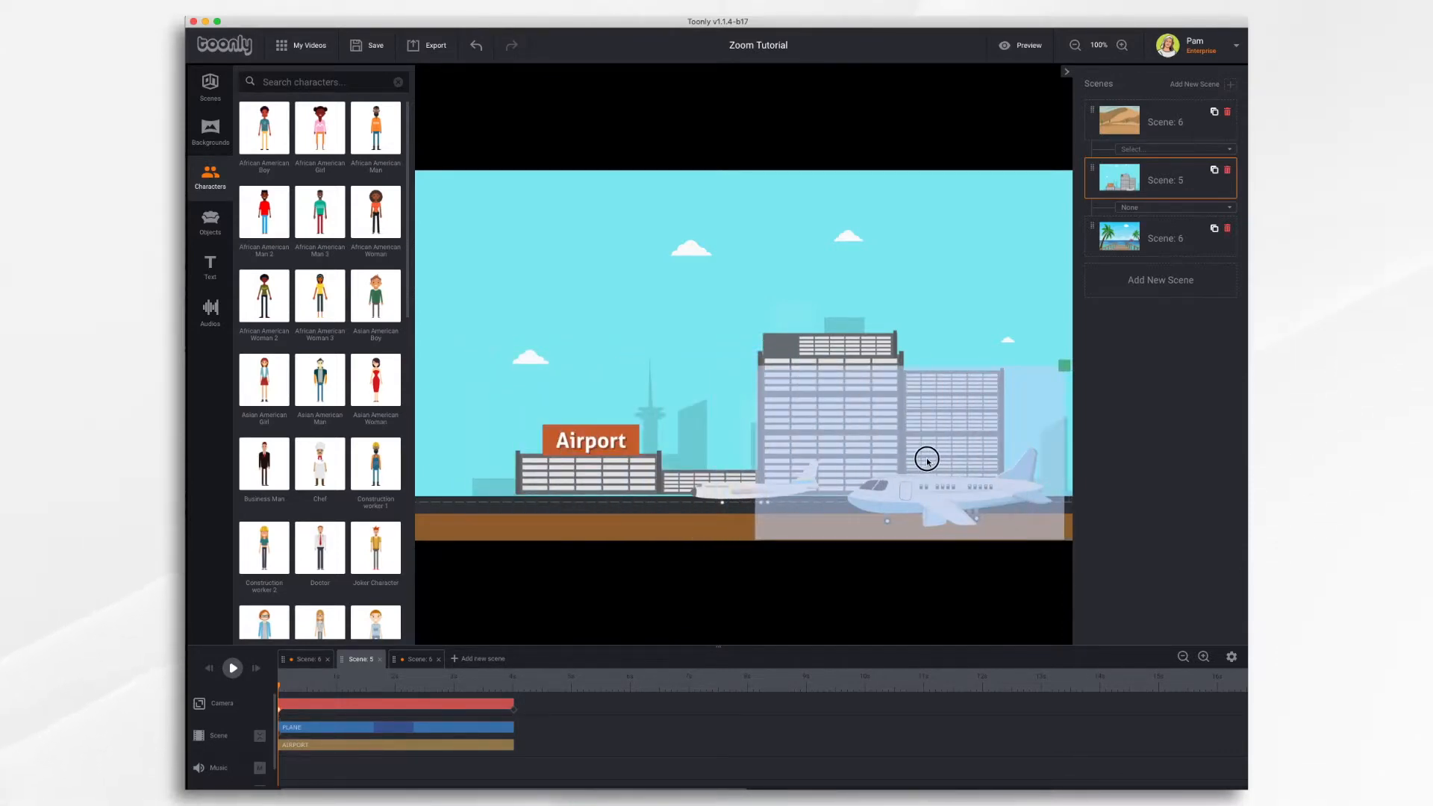
click(515, 714)
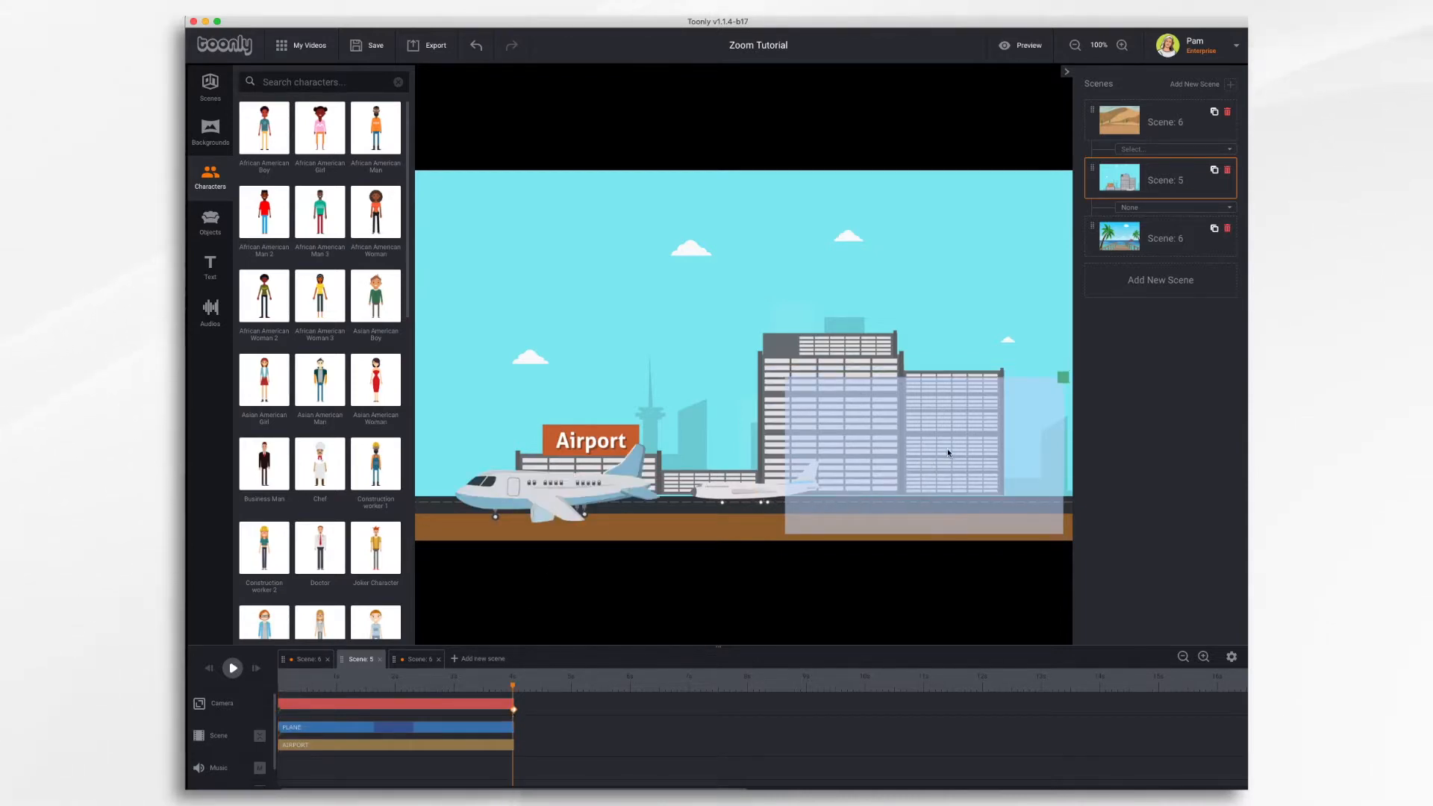
drag(948, 452, 587, 448)
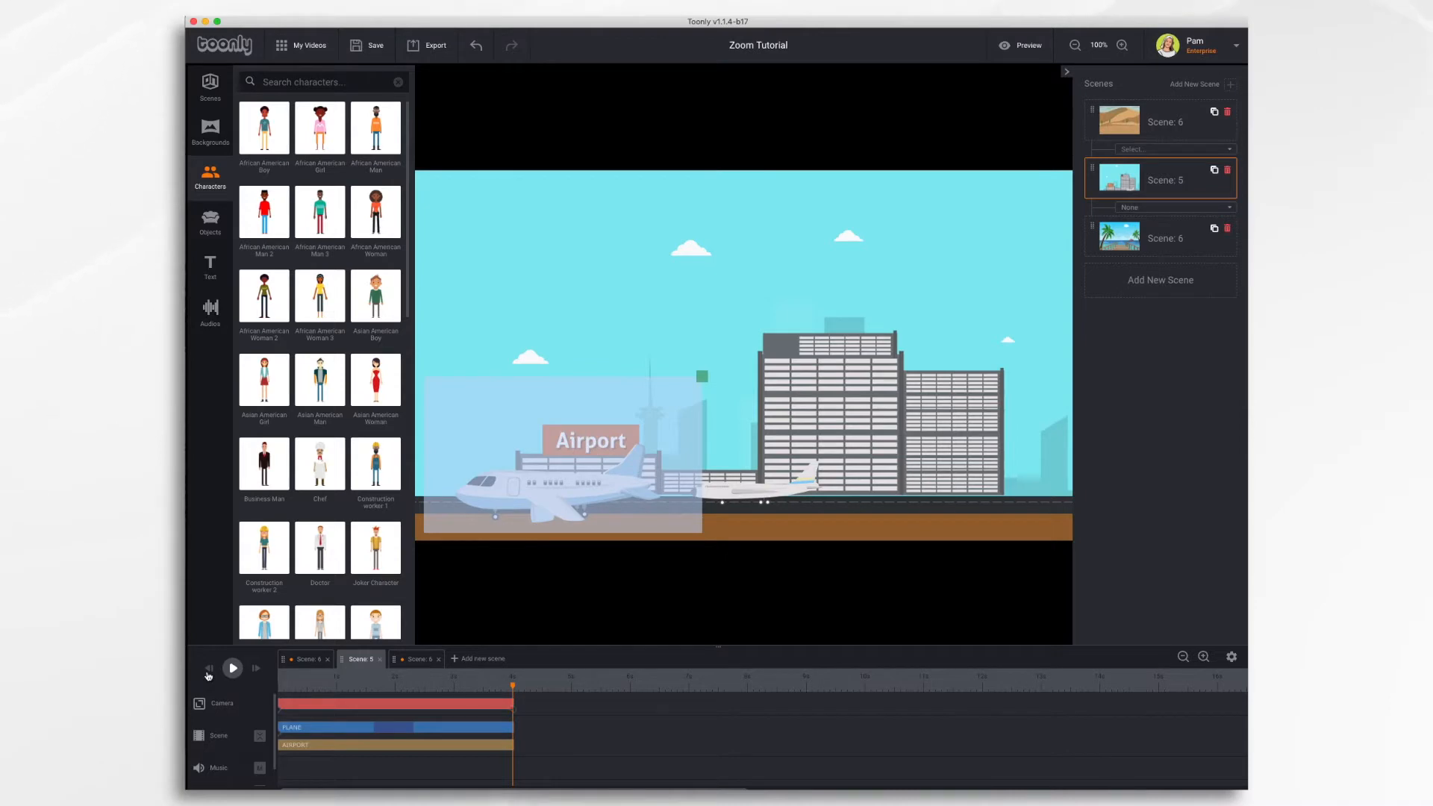
Step: Play the airport scene from its start and preview the video to check the camera following the moving plane
click(208, 670)
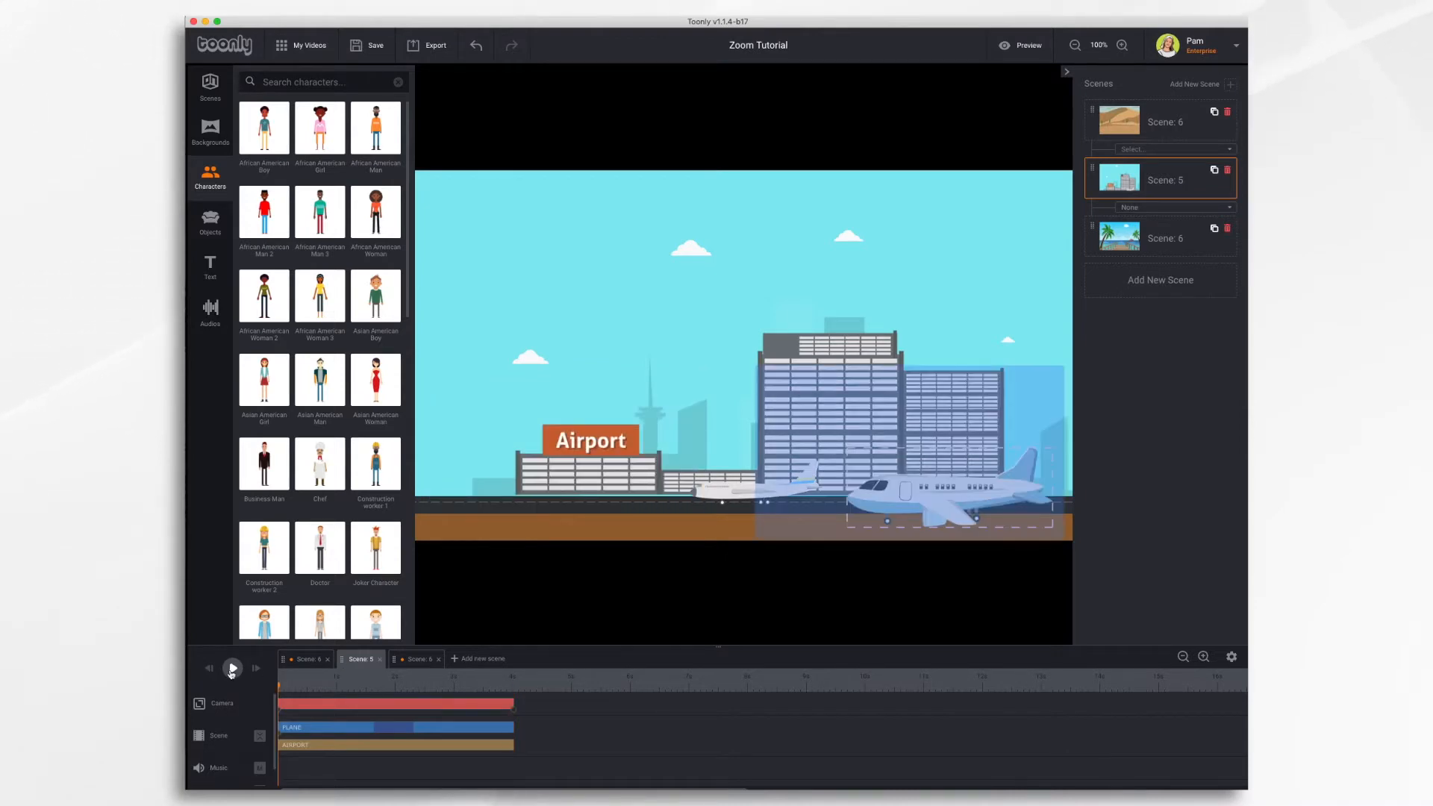
click(232, 673)
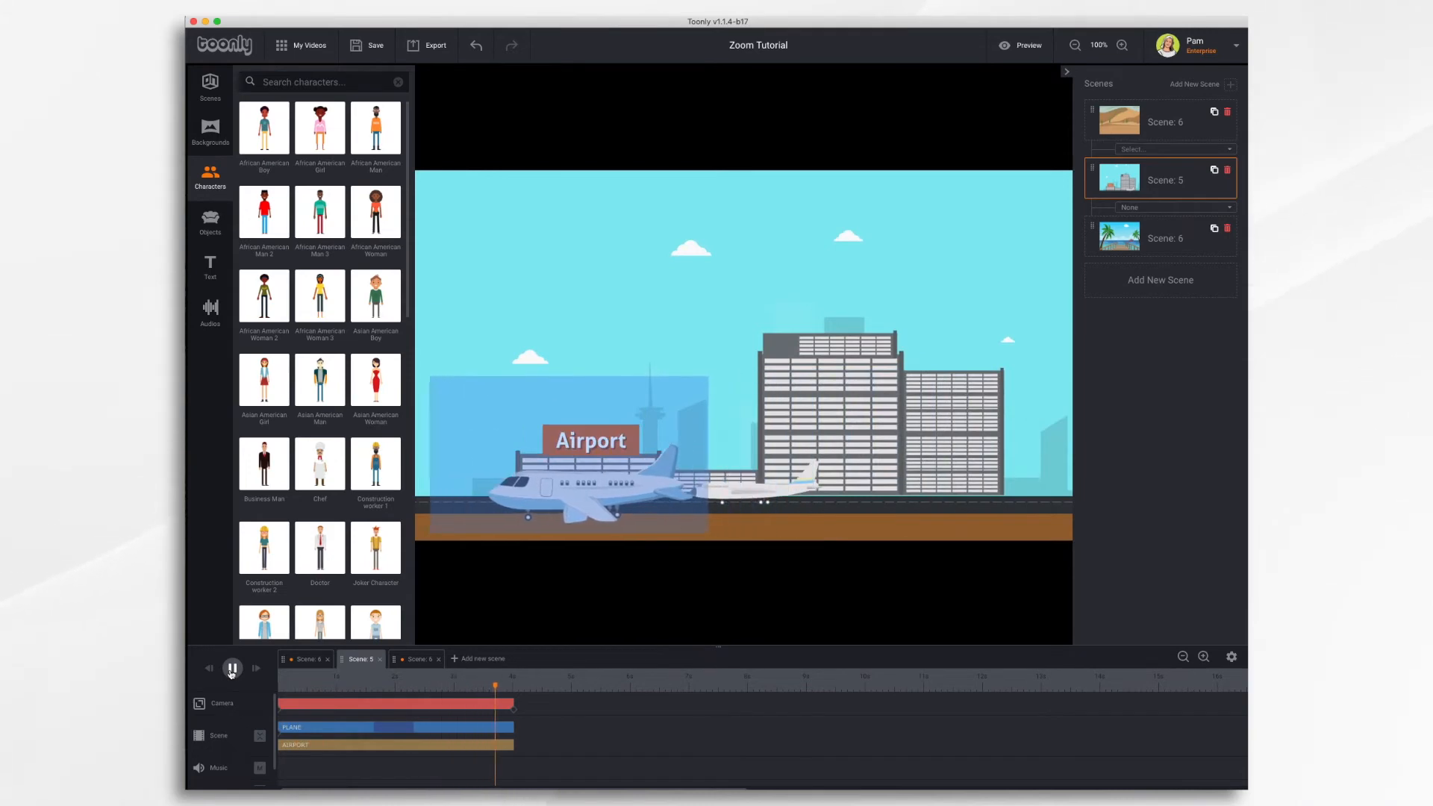
click(1020, 41)
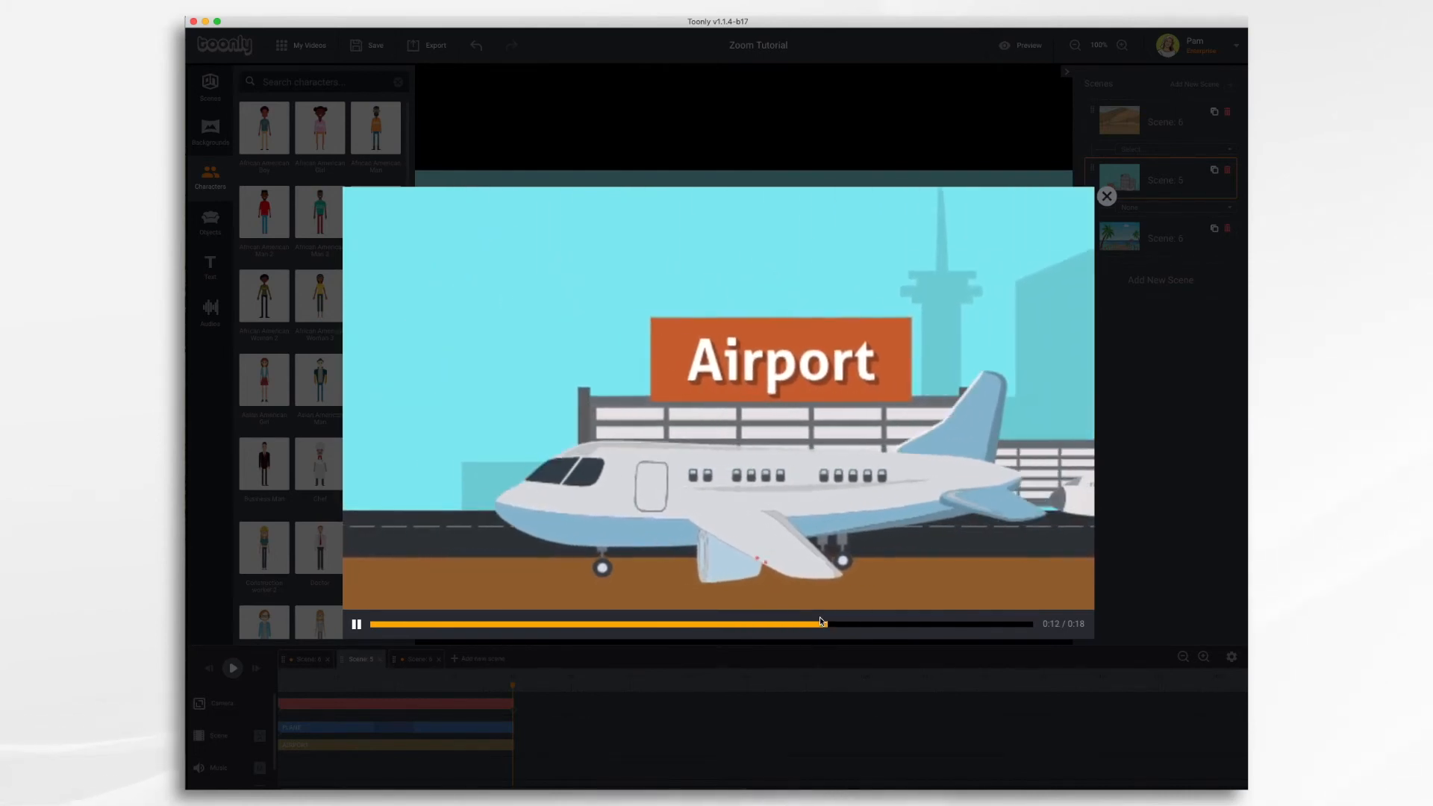
click(1108, 197)
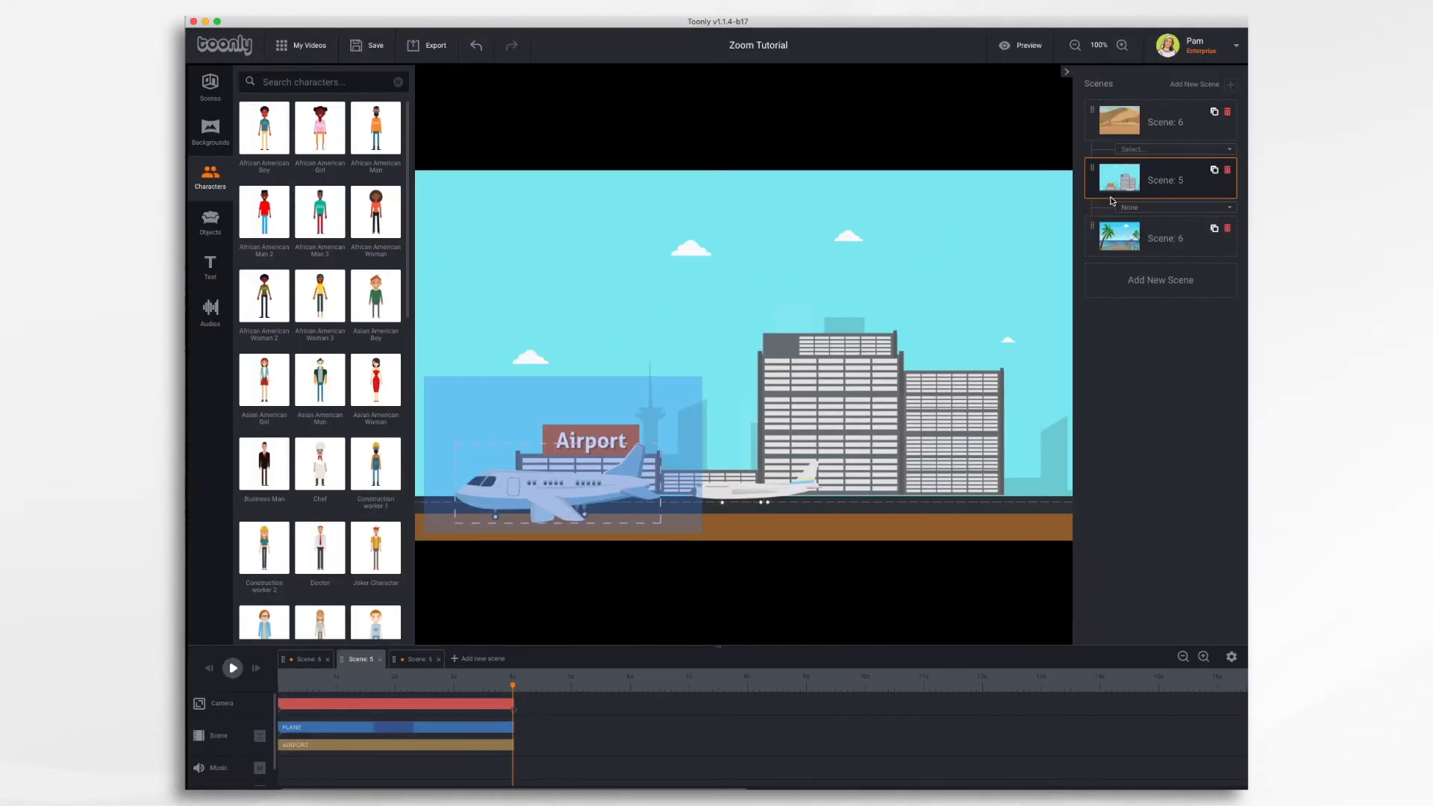